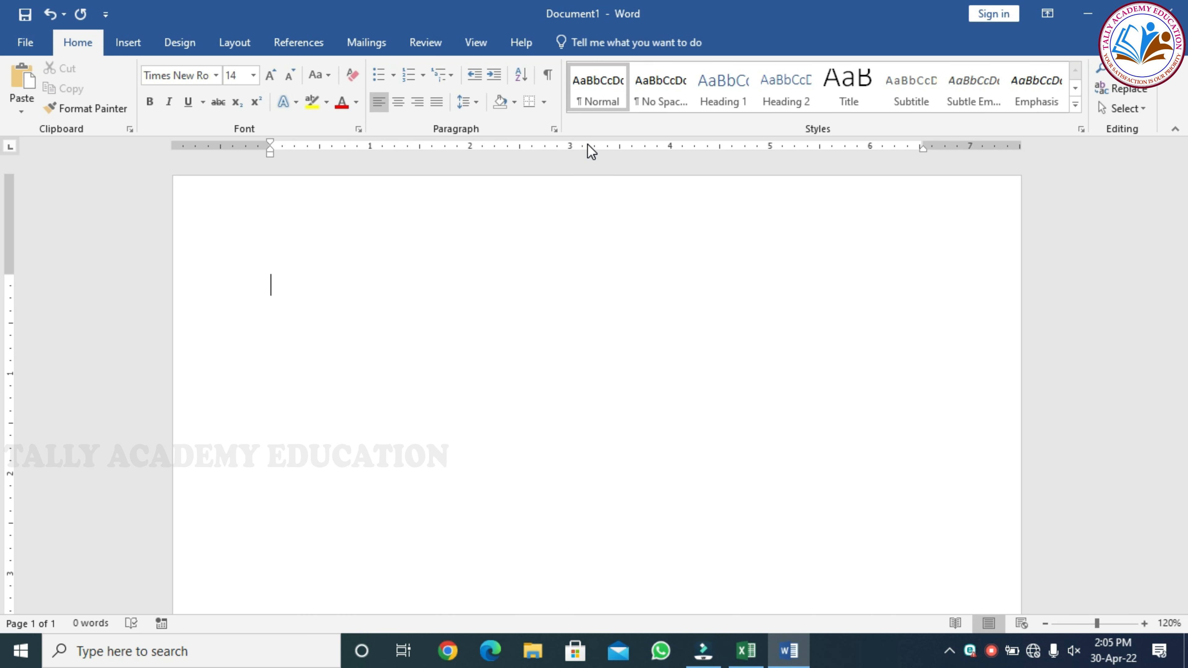
Right-align 'Date:30/04/2022' at the top, then return the next line to left alignment.
type("t")
key("BackSpace")
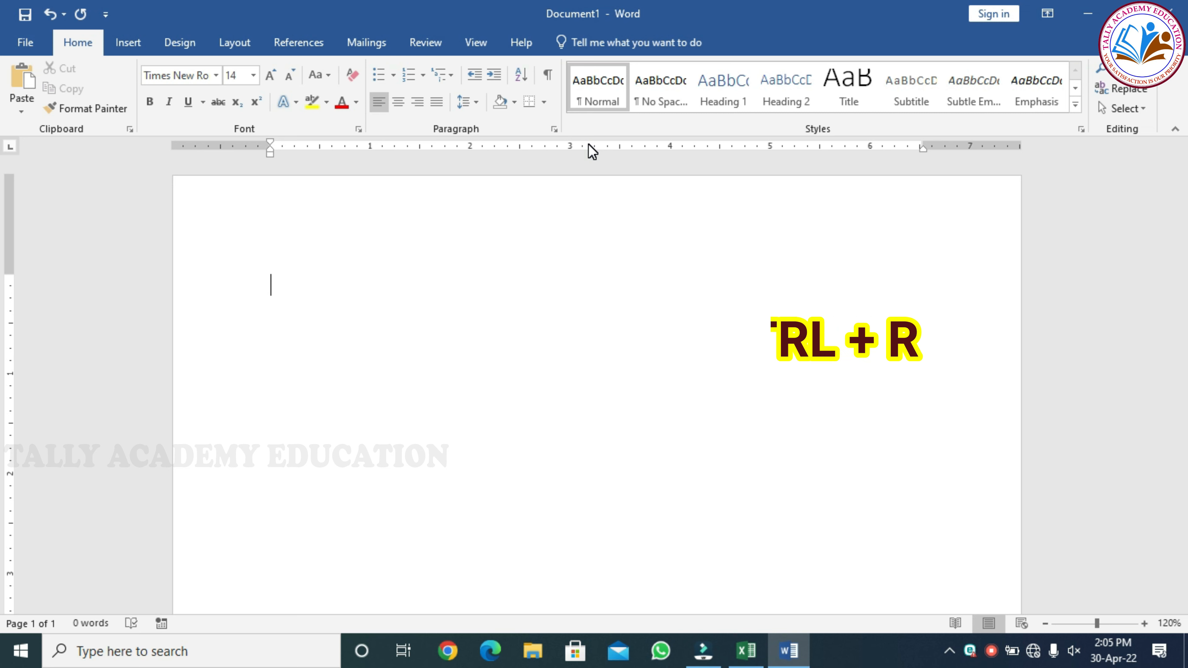
key("ctrl+r")
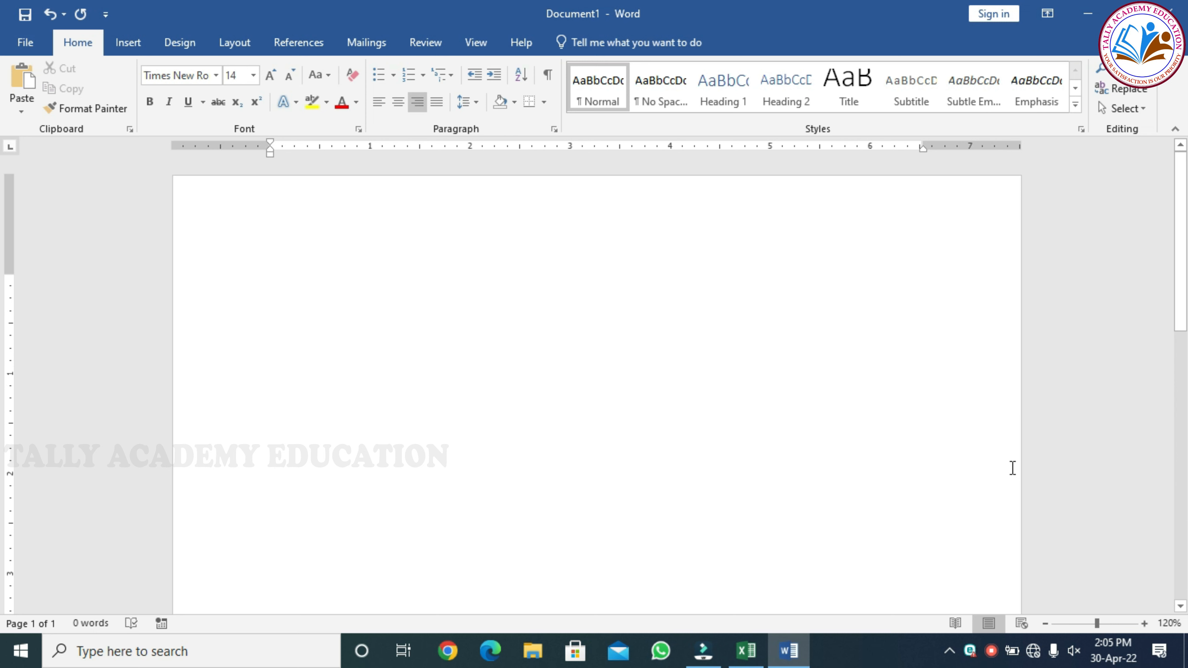
type("Dat")
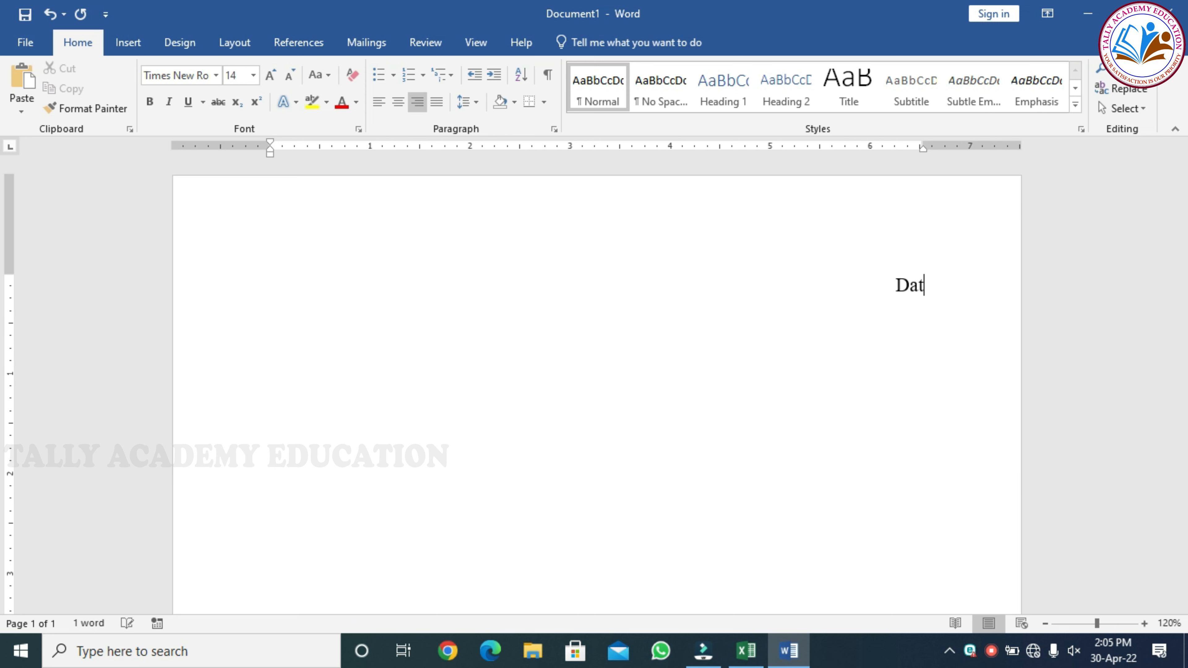
type("e:3")
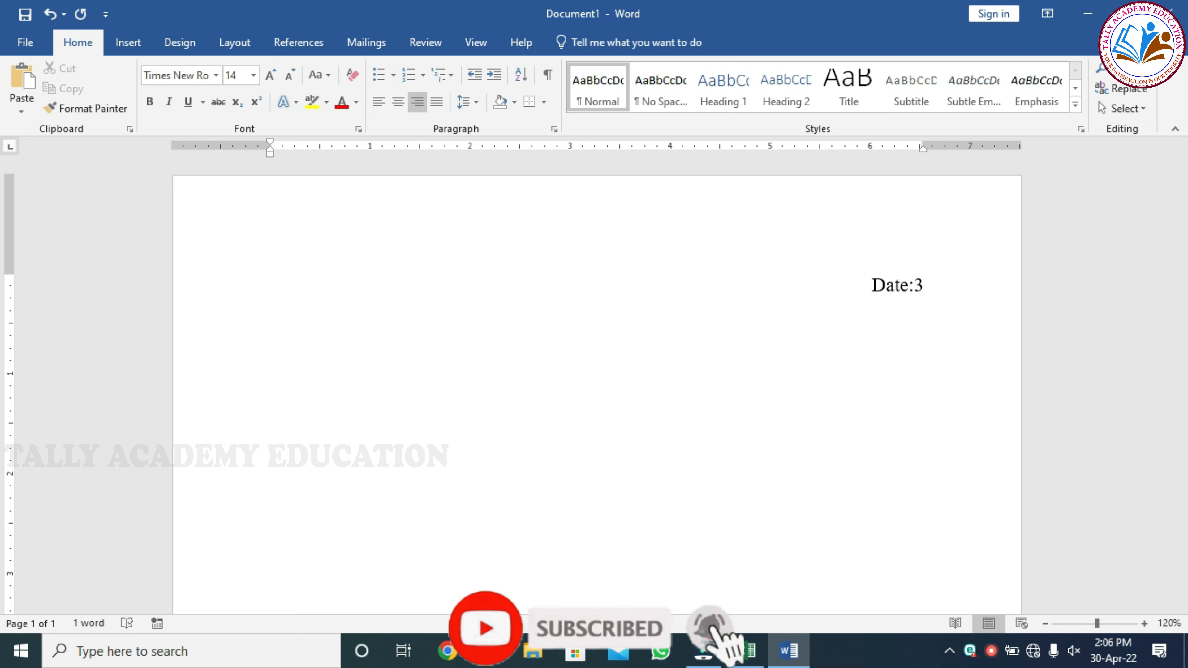
type("0/04/2022")
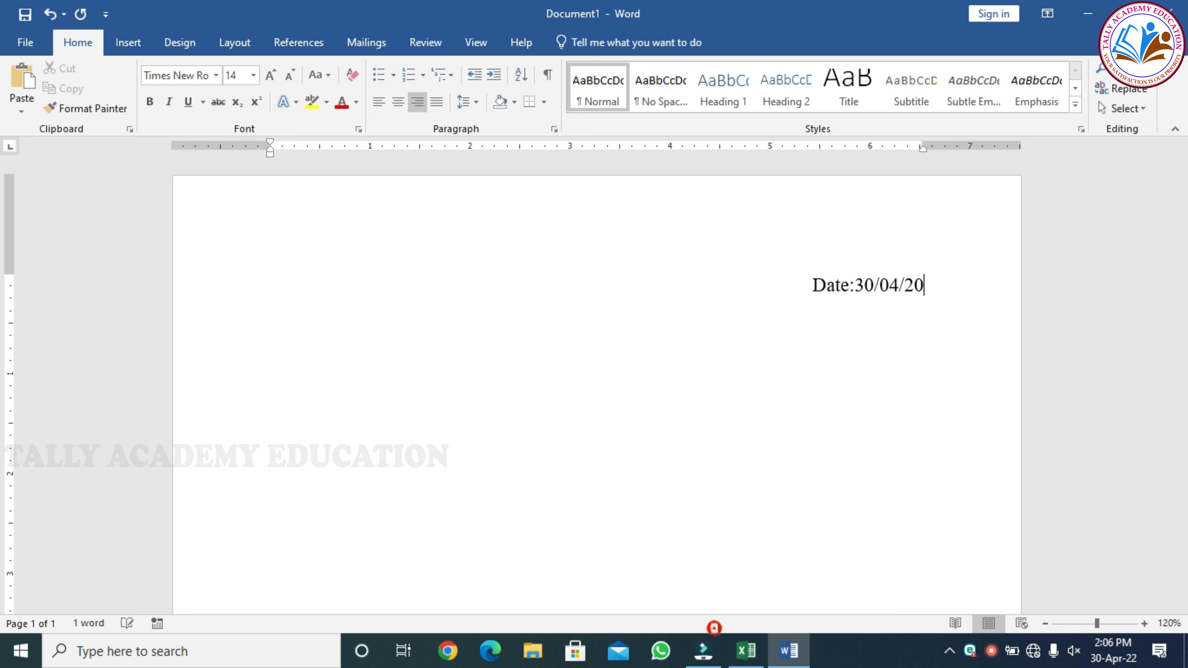
key("Return")
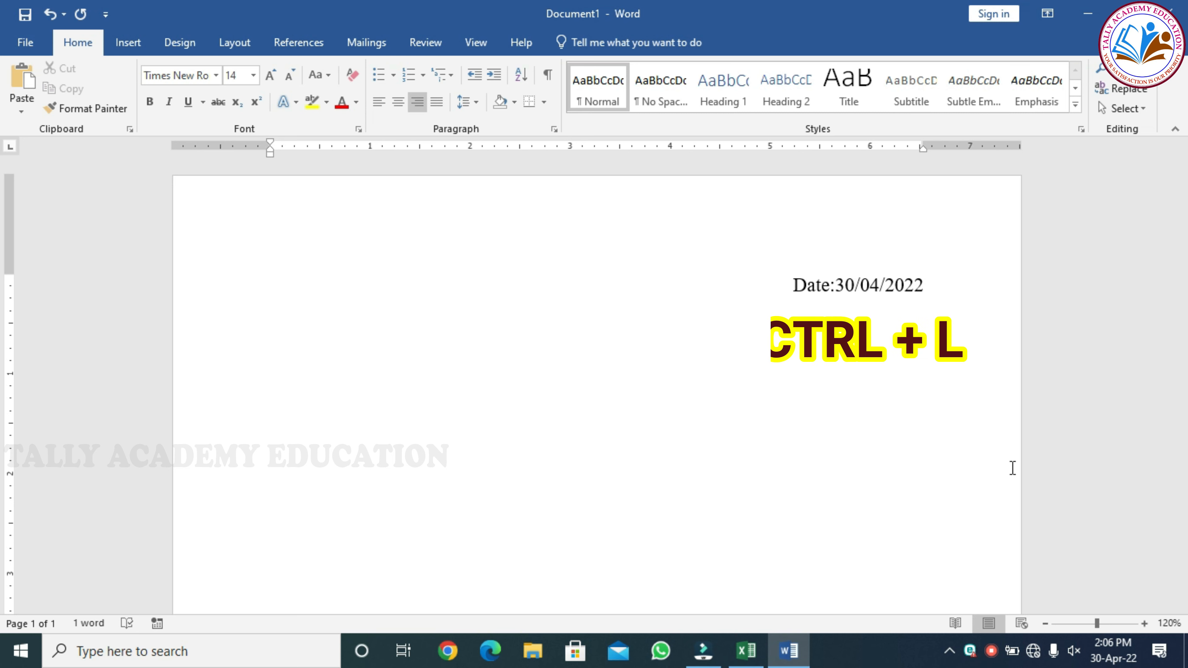
key("ctrl+l")
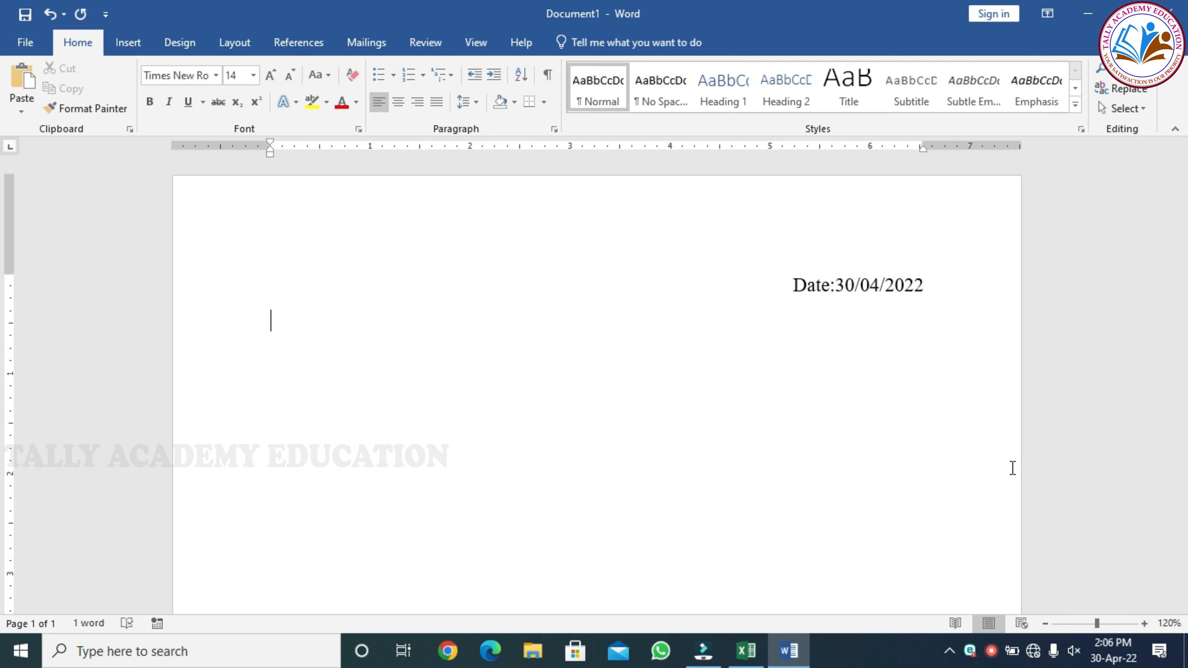
Type 'To' followed by indented lines 'The Branch Manager,' and 'Indian Bank,'.
type("to")
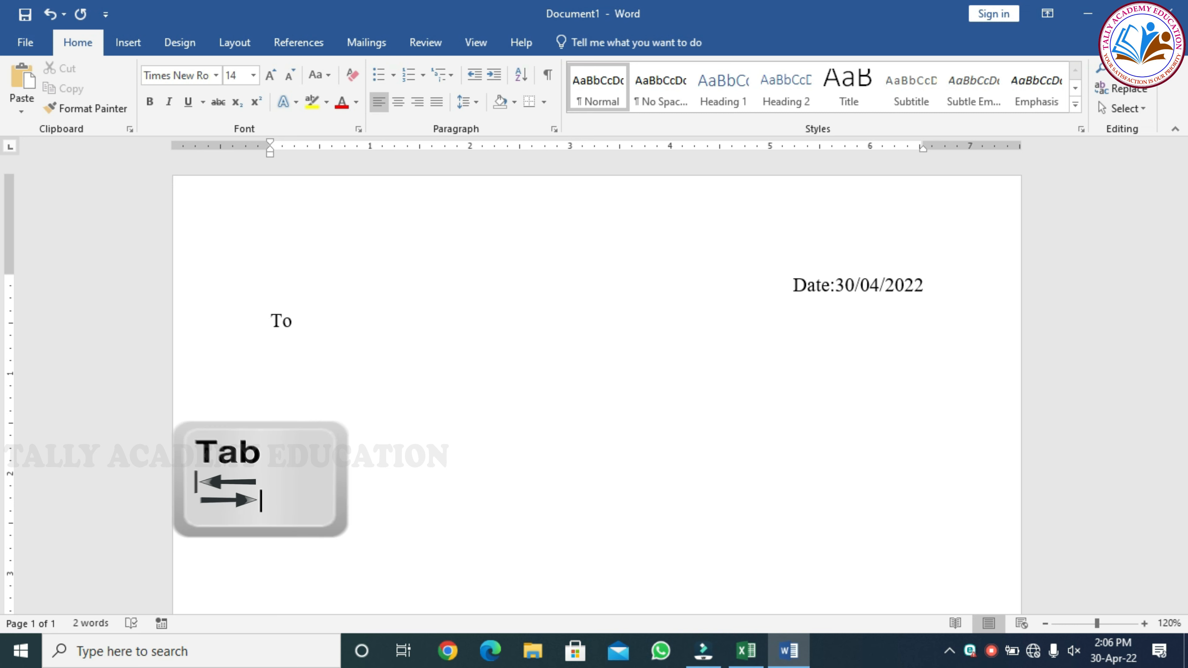
key("Tab")
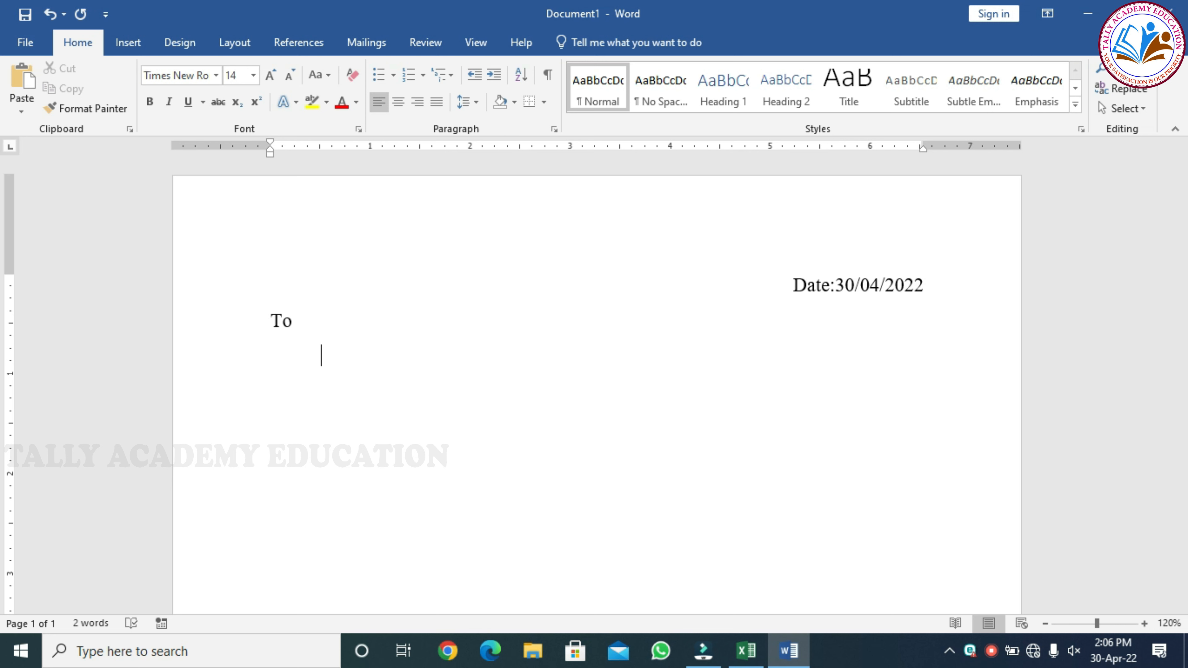
type("The Branch Manager")
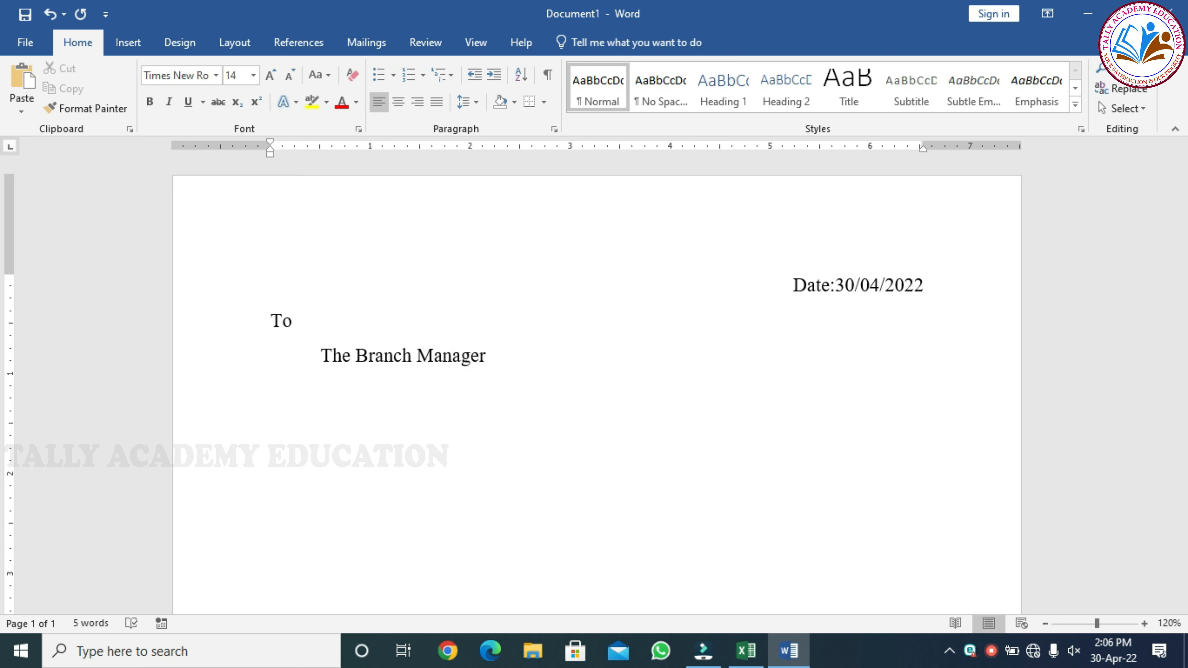
type(",")
key("Return")
key("Tab")
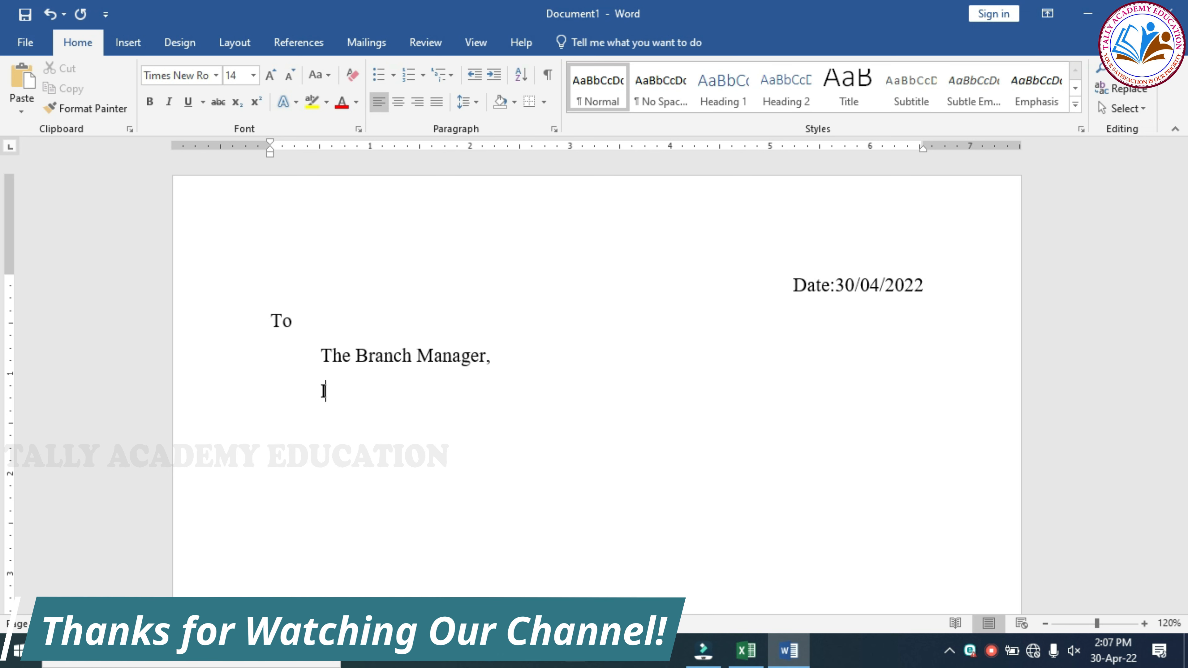
type("ndi")
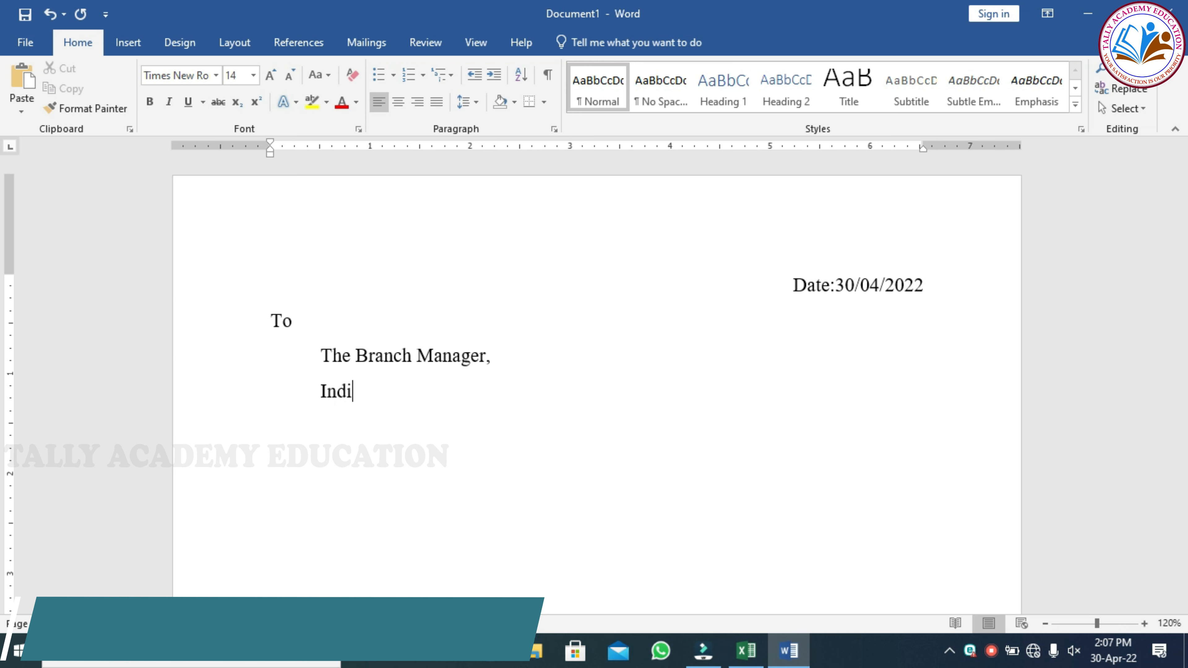
type("an Ba")
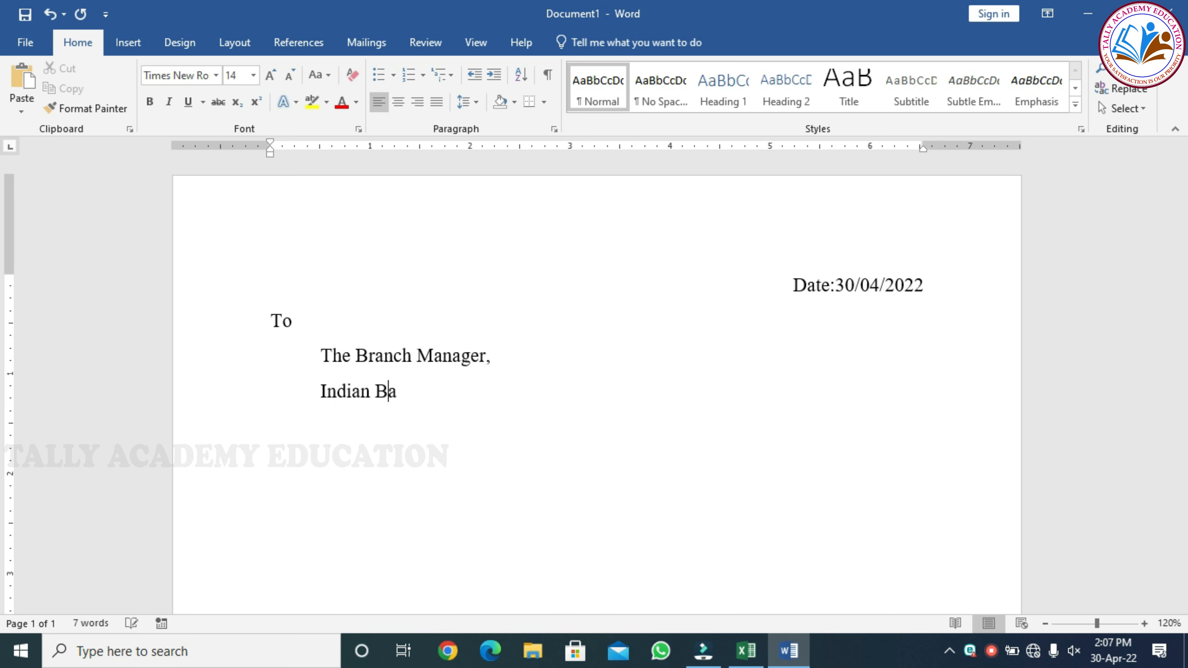
type("nk,")
key("Return")
Add indented address lines 'Kumbakonam,' and '612001.' and start a new line.
key("Tab")
type("Kum")
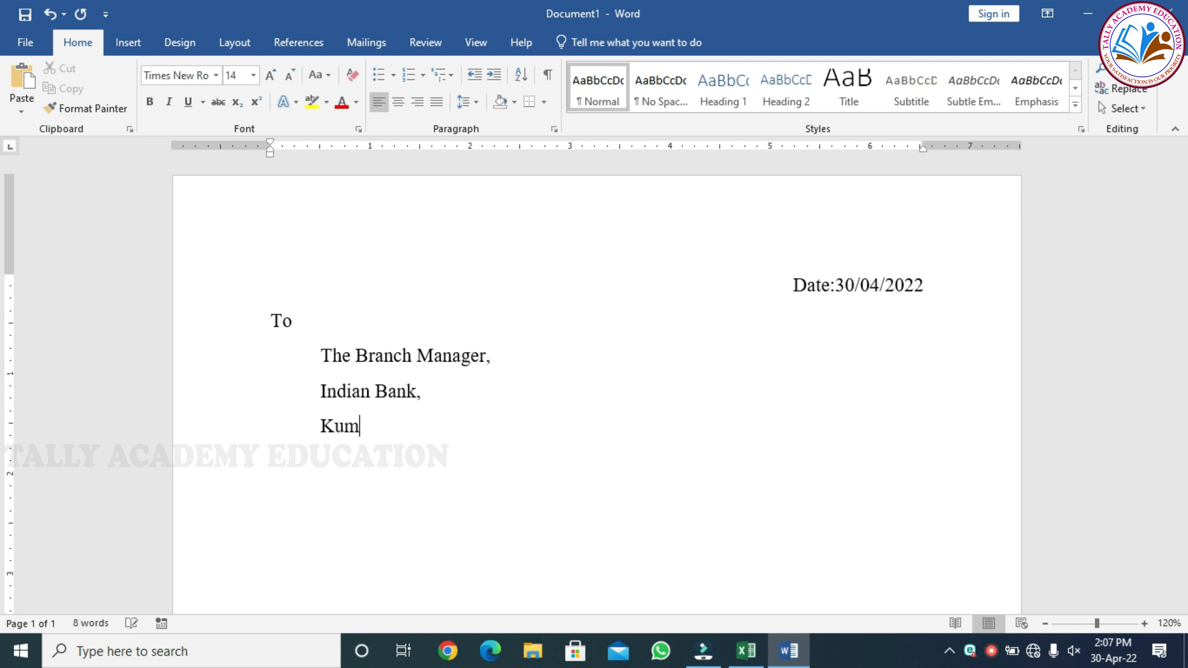
type("bakonam,")
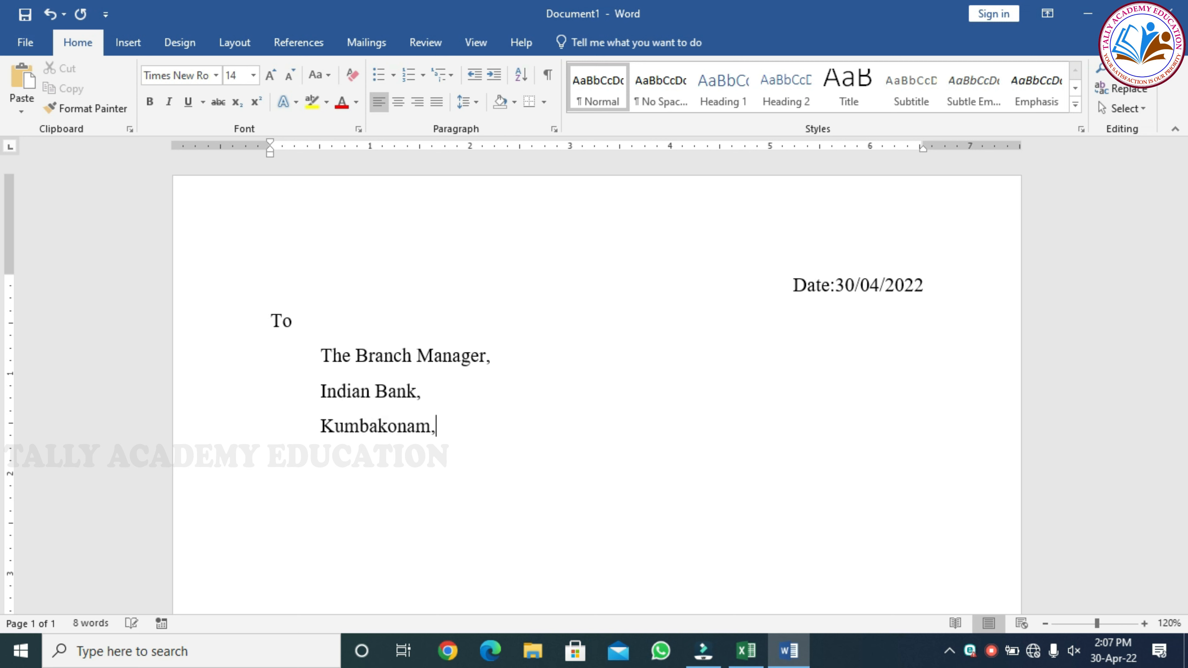
key("Return")
key("Tab")
type("612")
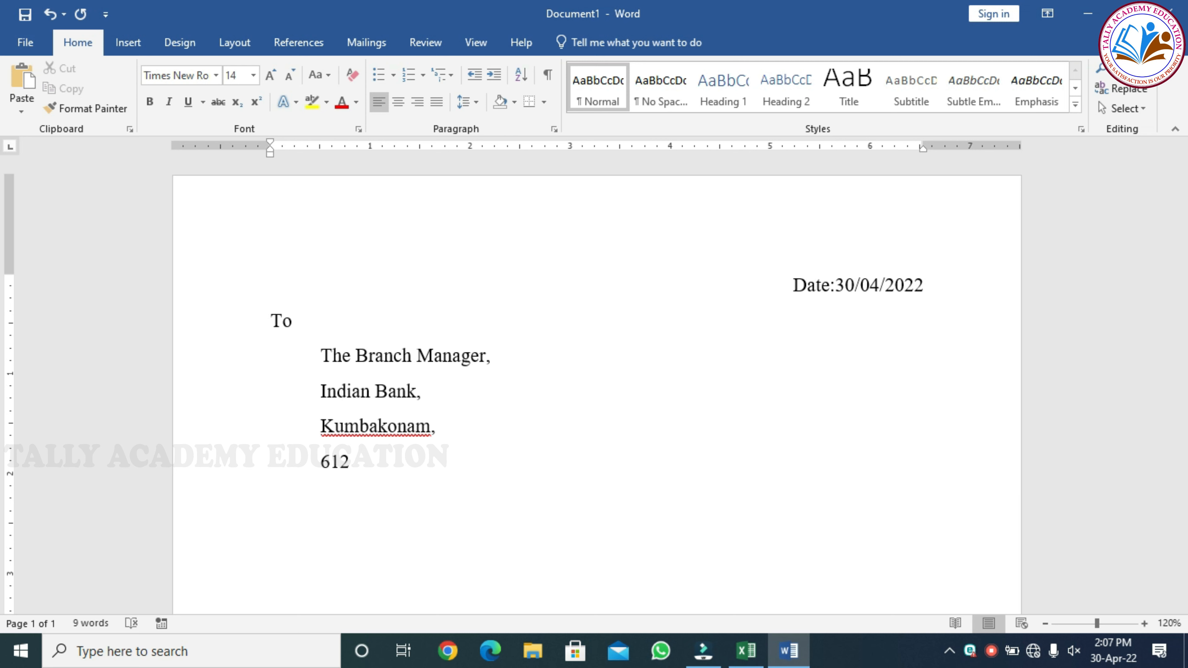
type("001.")
key("Return")
key("Return")
scroll(1002, 466, "down", 2)
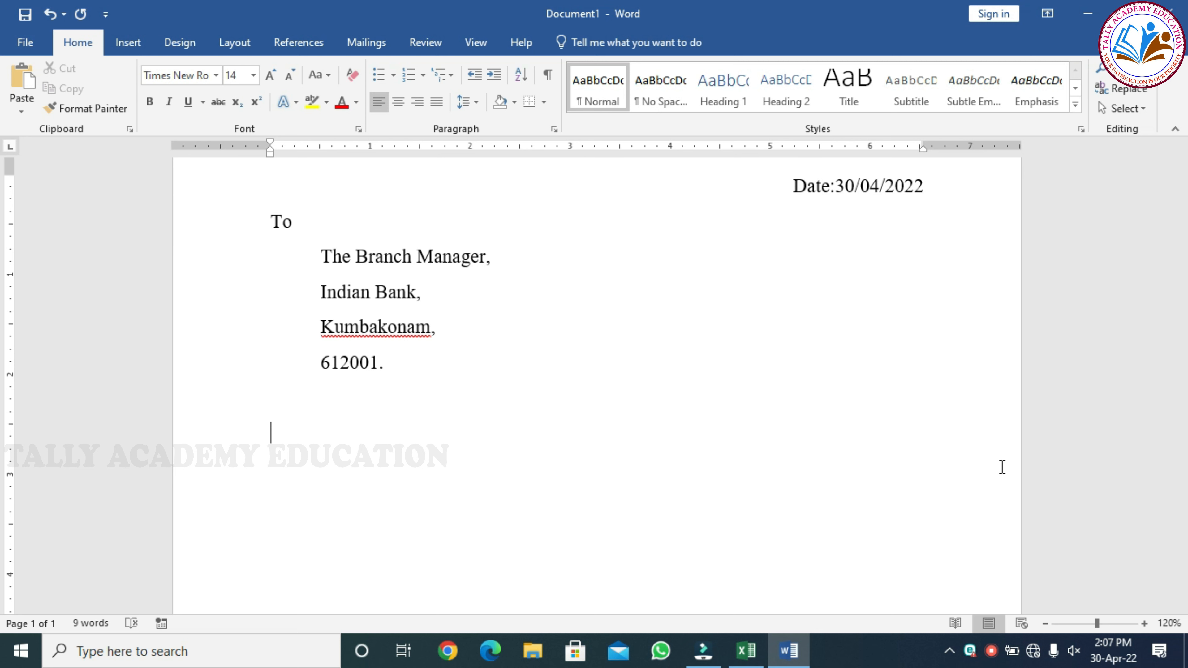
Type the centred line 'Sub: Request letter for change of Mobile Number', capitalising Mobile Number.
key("ctrl+e")
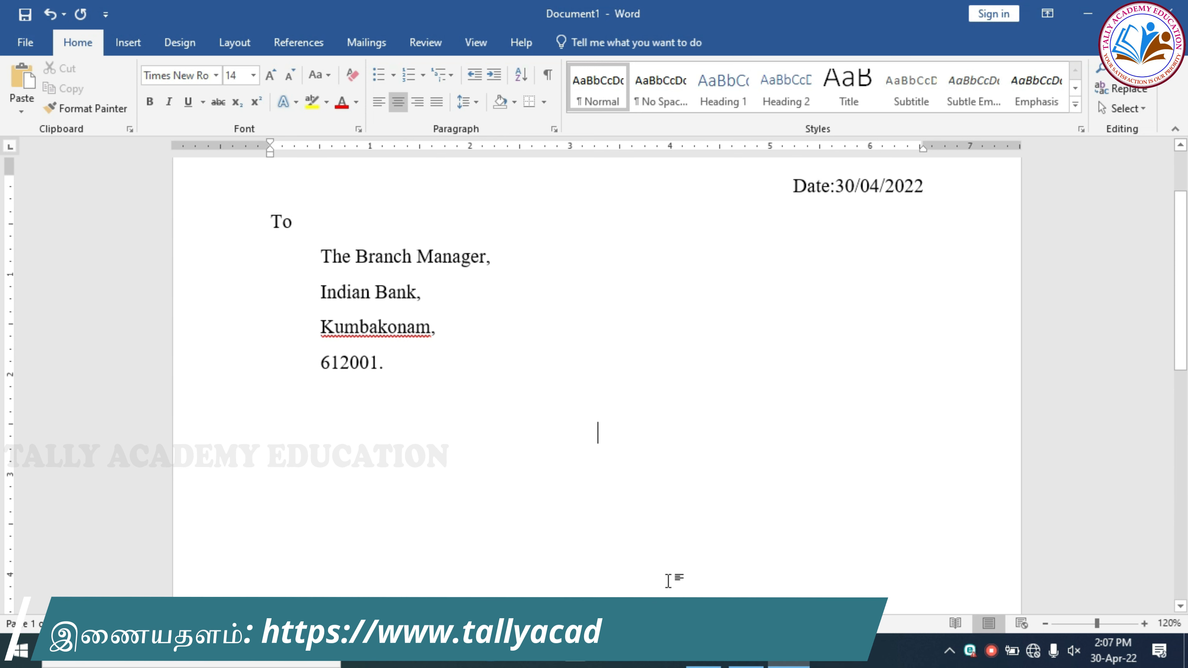
type("Sub: Request letter for change")
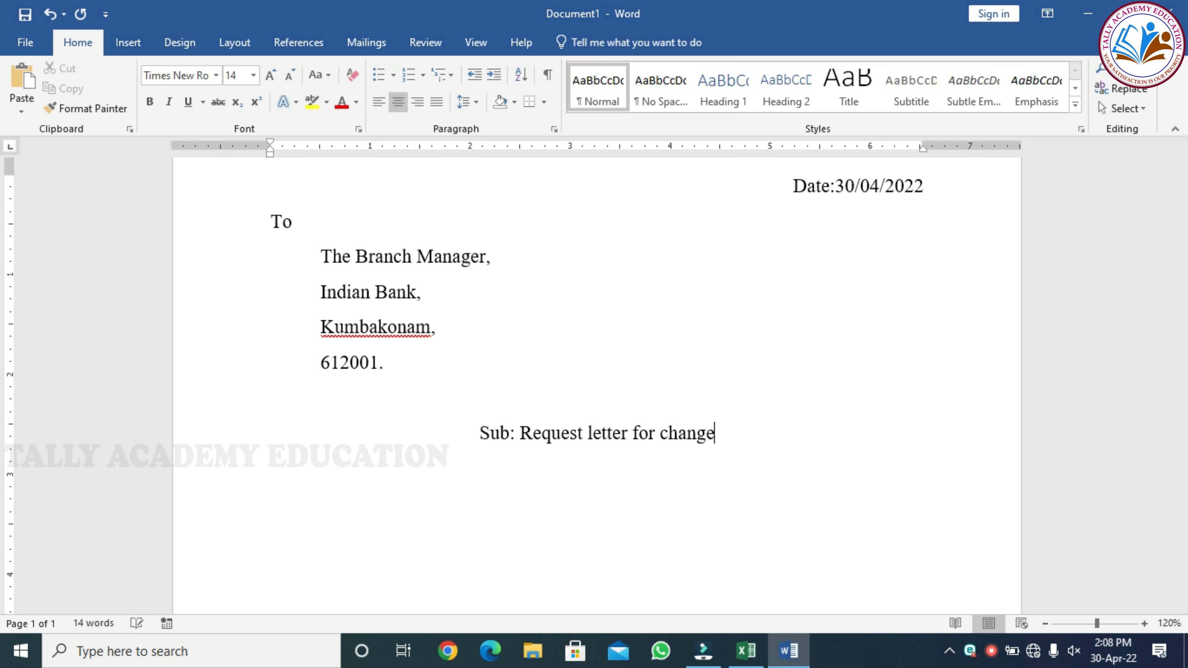
type(" of mobile number")
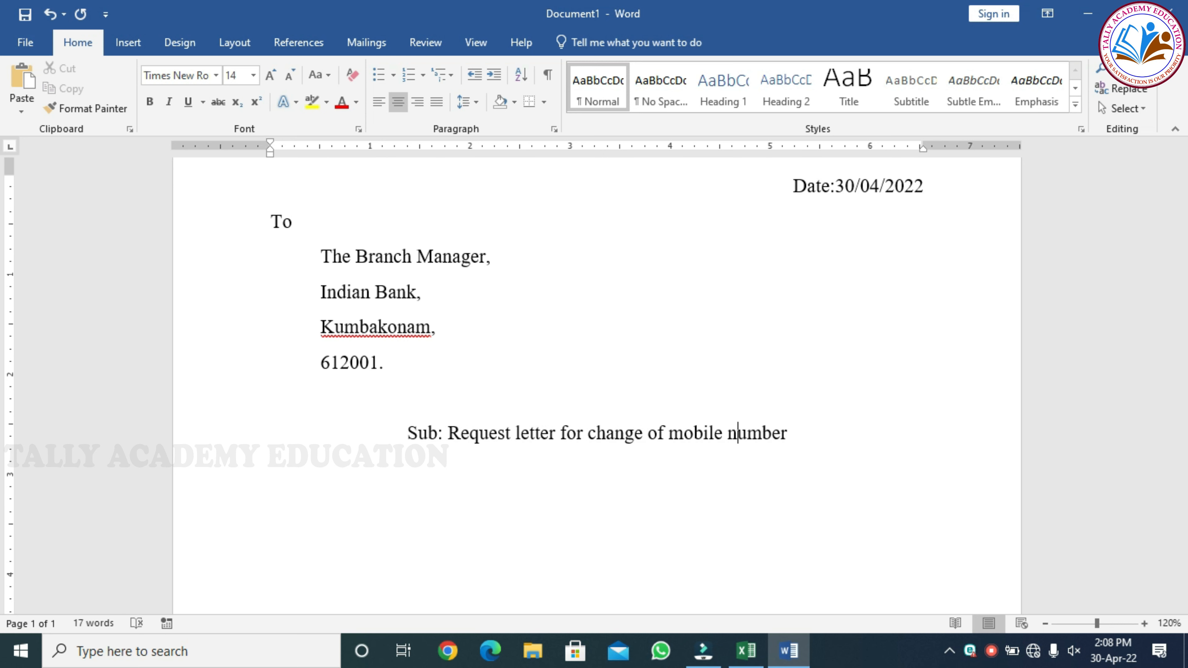
key("Delete")
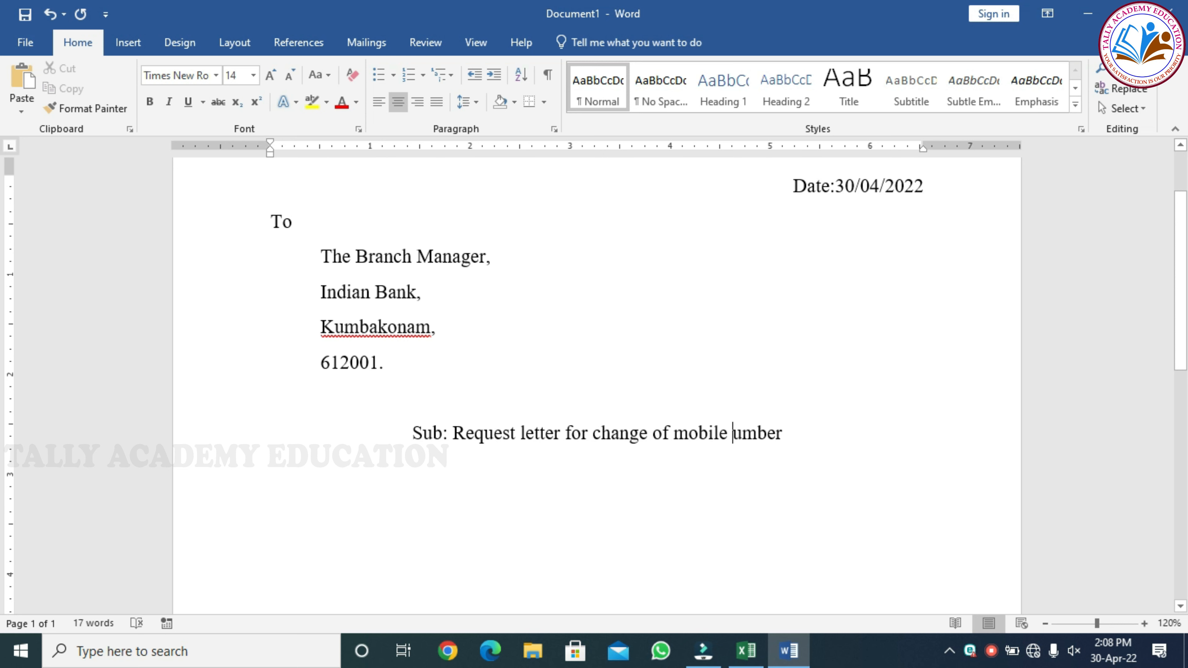
type("N")
key("Left")
key("Left")
key("Left")
key("Left")
key("Left")
key("Left")
key("Left")
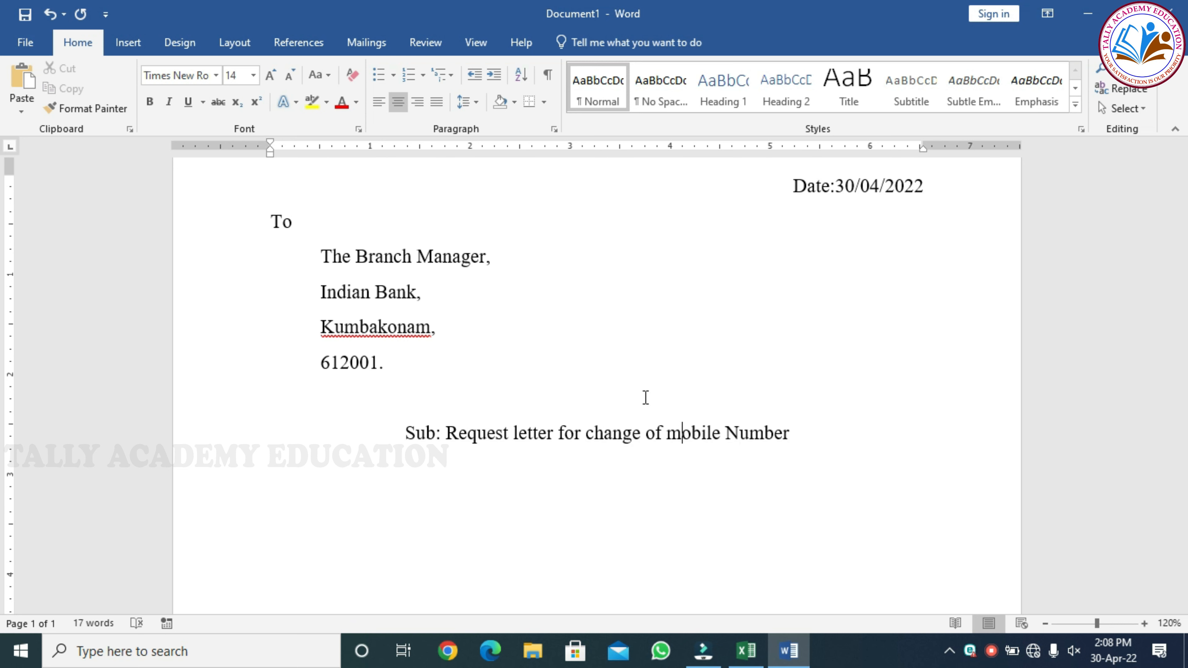
key("Right")
key("BackSpace")
type("M")
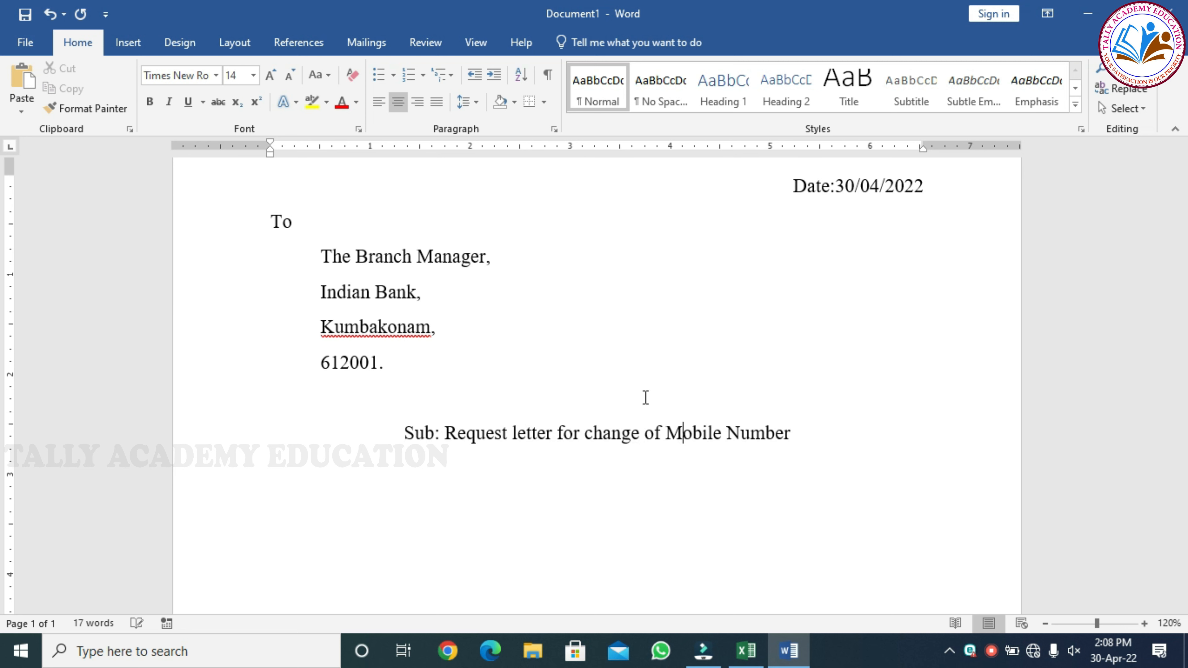
key("End")
key("Return")
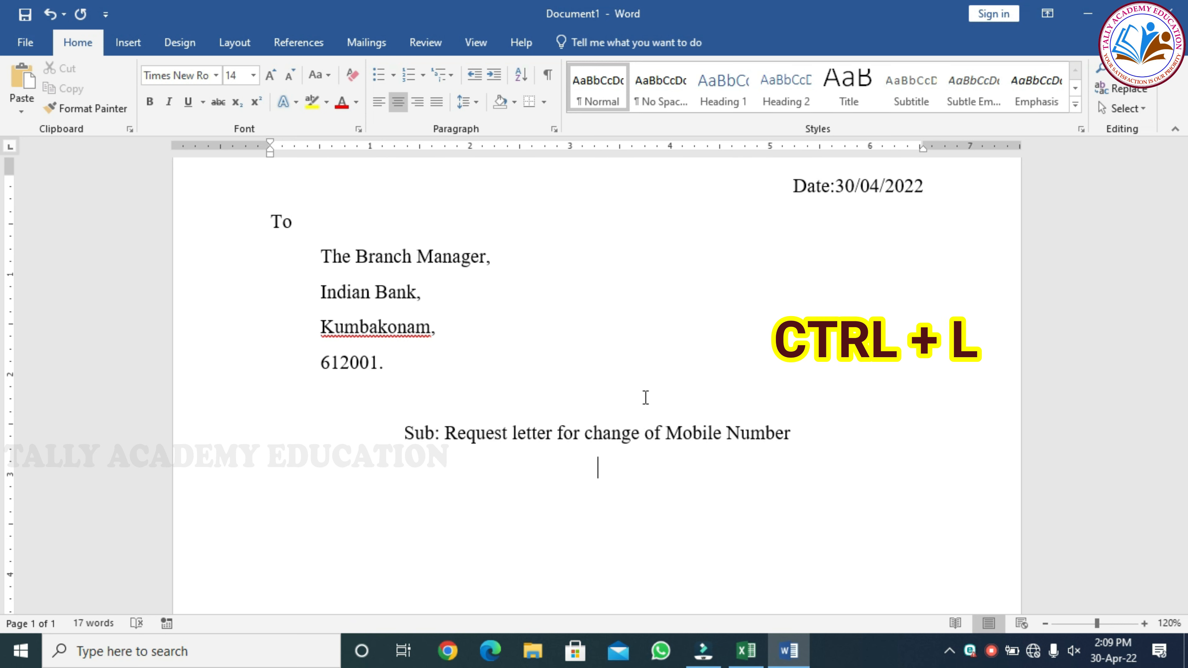
Add a left-aligned 'Respected Sir,' after a blank line and indent the first body line.
key("ctrl+l")
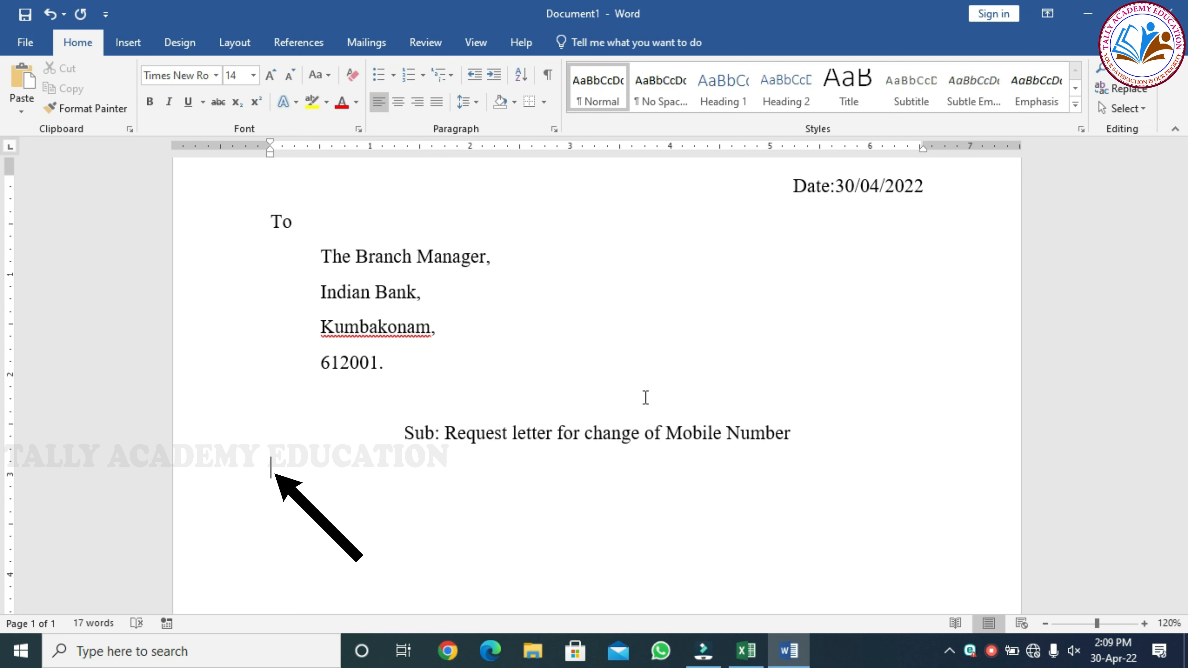
key("Return")
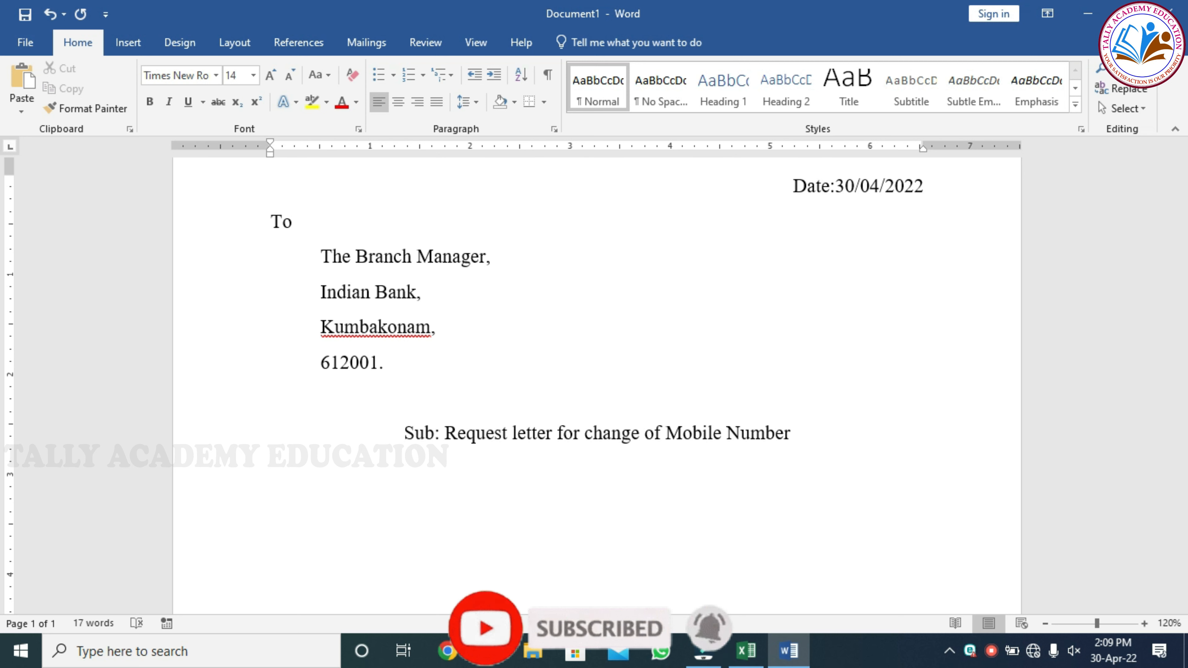
type("respected ")
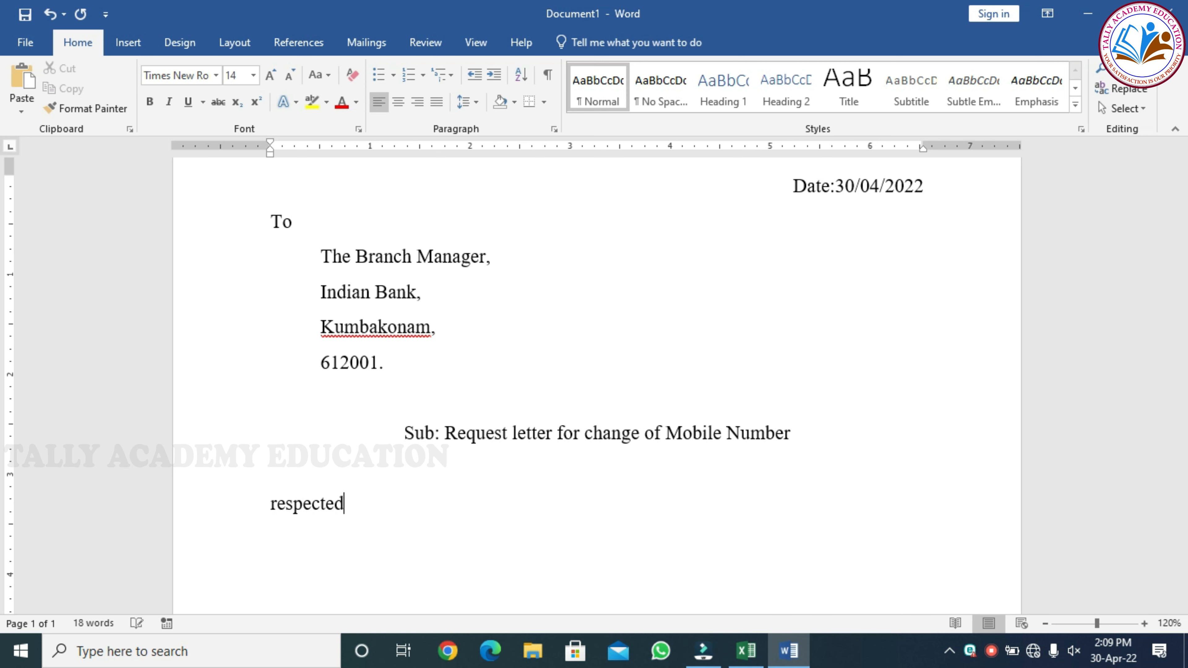
type("Sir,")
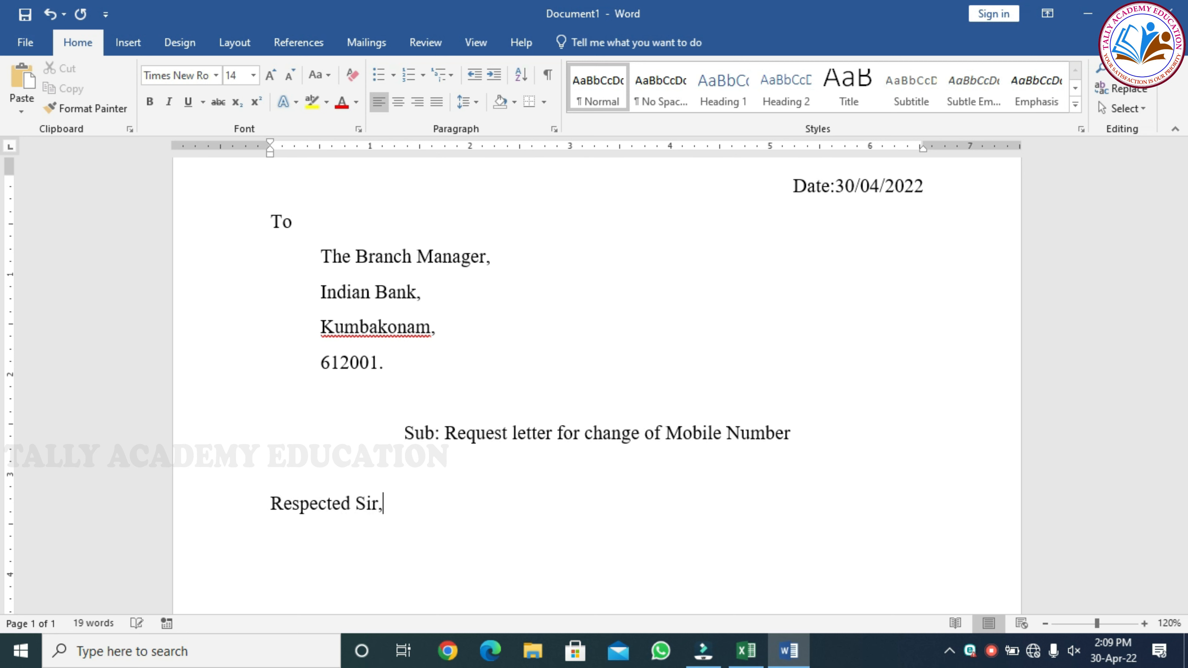
key("Return")
key("Tab")
Type the body giving the account number, Mobile Banking Service, and request to update the new number.
type("This is to notify to you that, I won Account Numb")
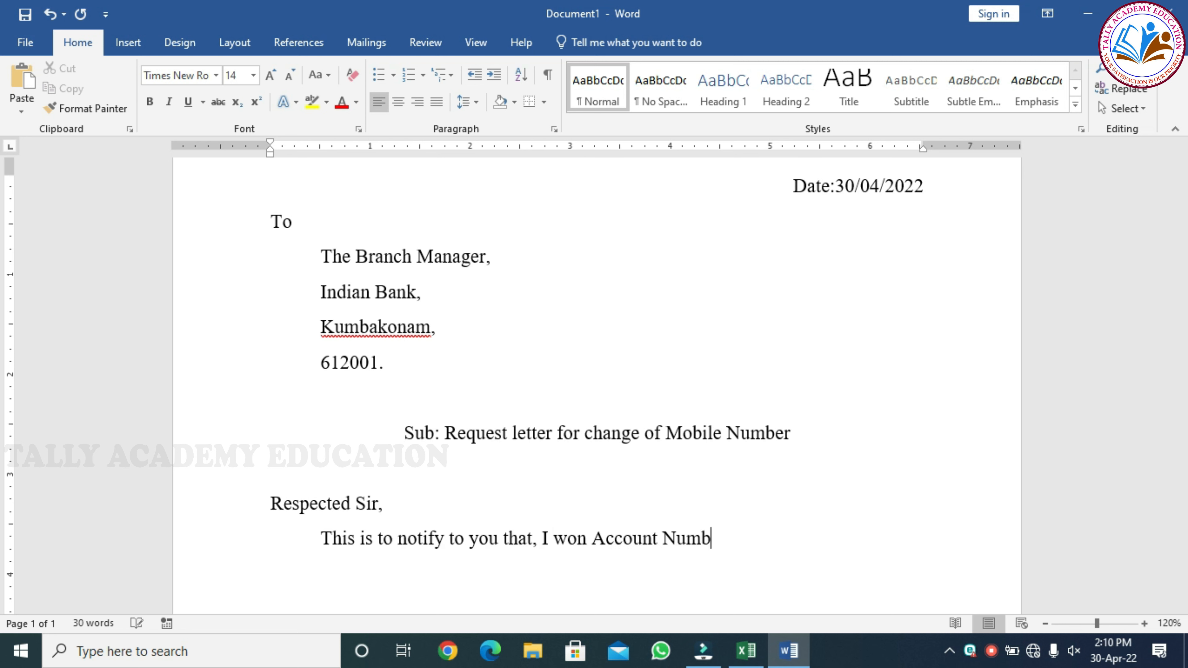
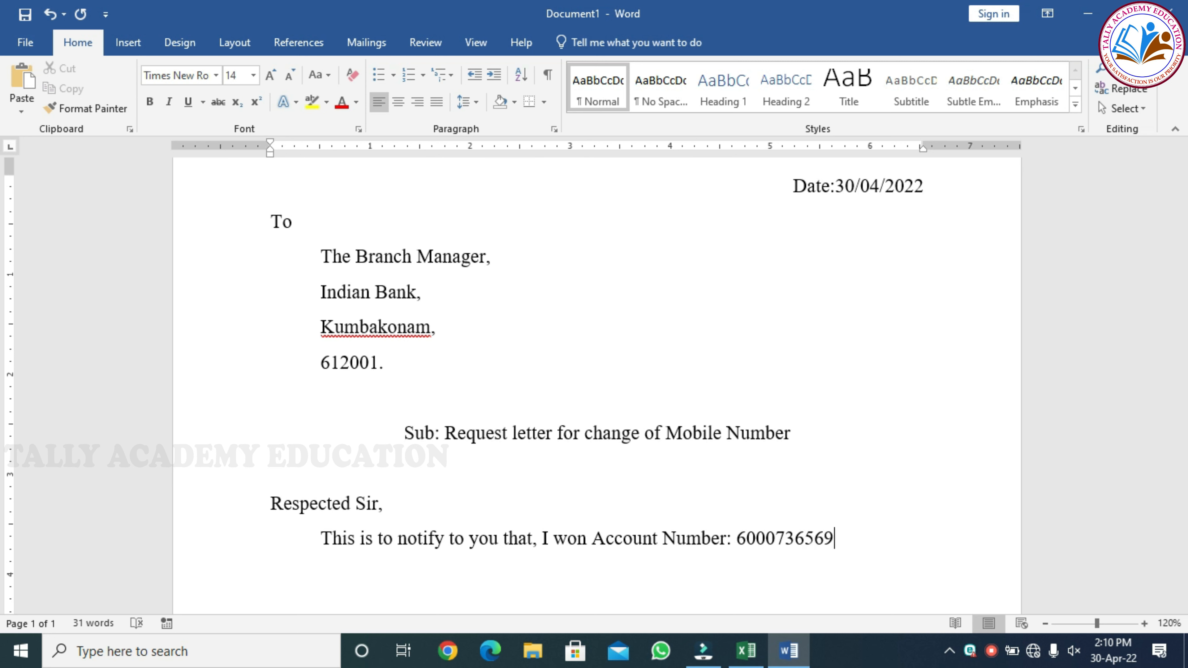
type(" in your Bank,")
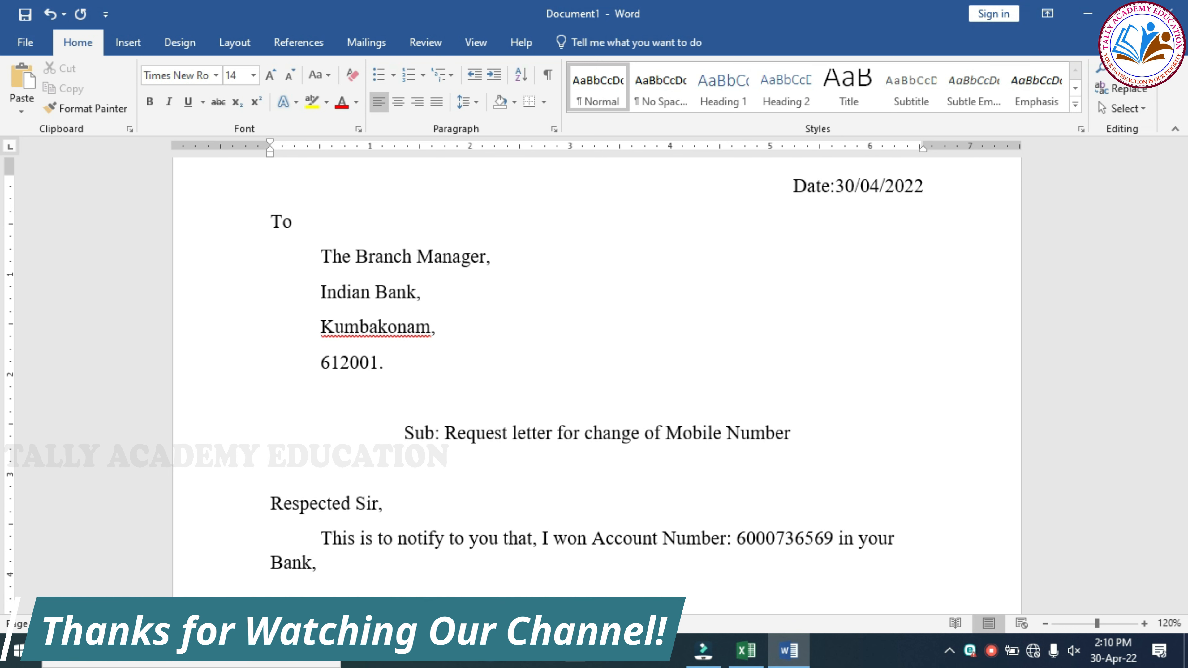
key("BackSpace")
type(".")
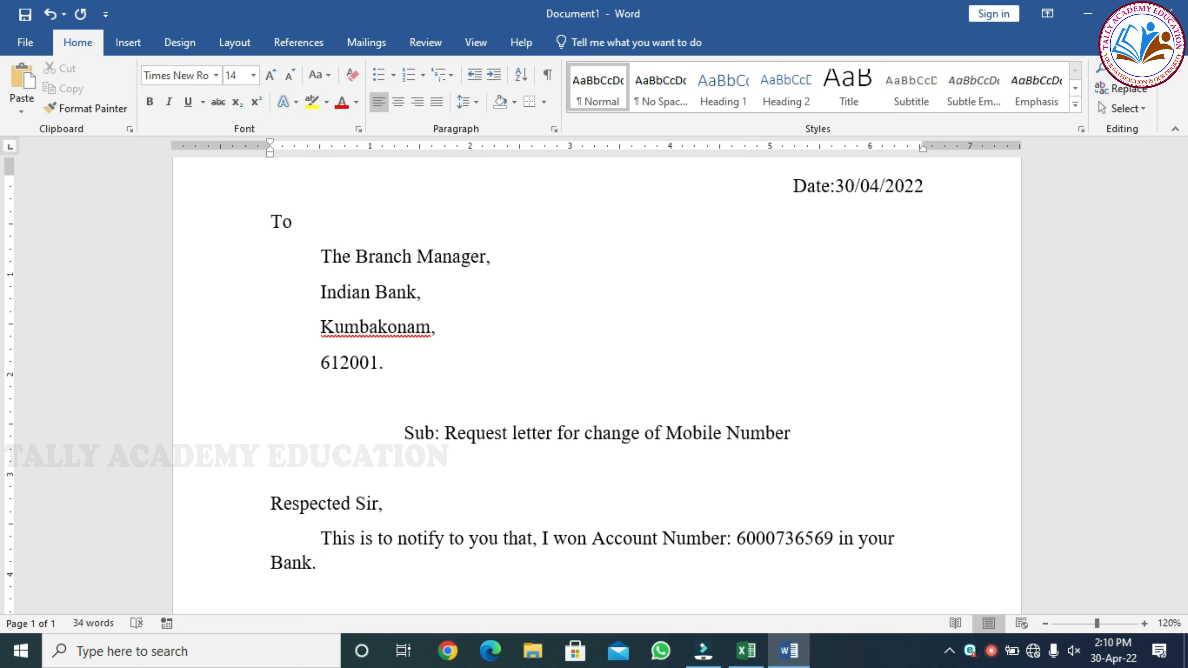
type("I am having the facility")
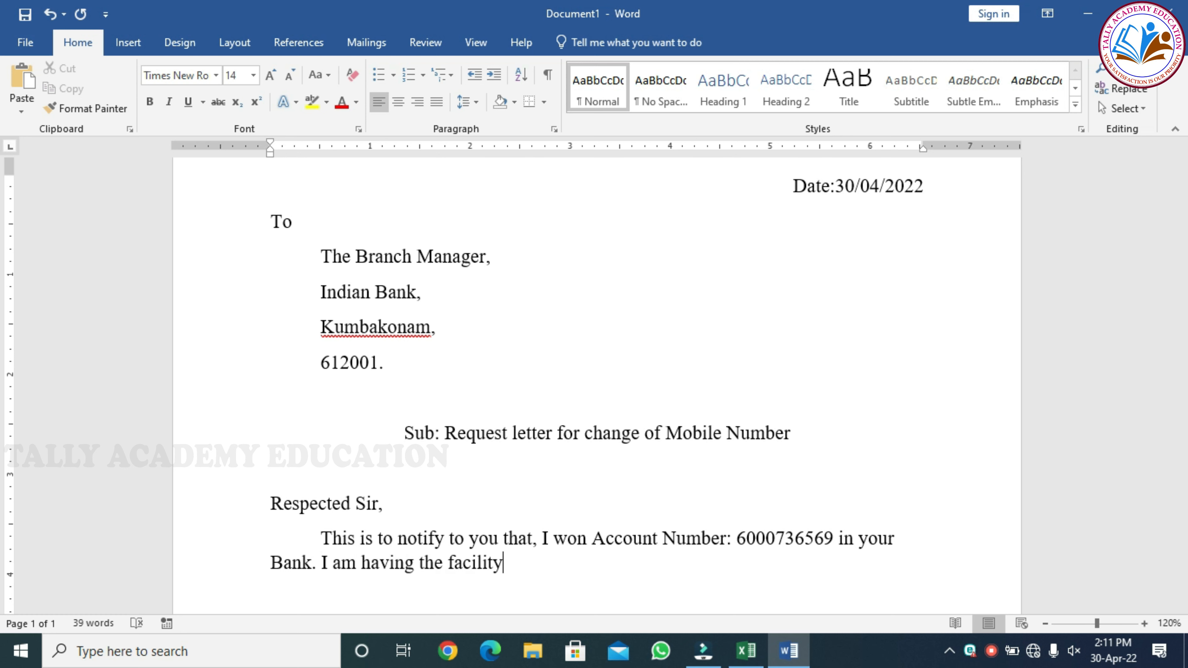
type(" of your Mobile Banking Service.")
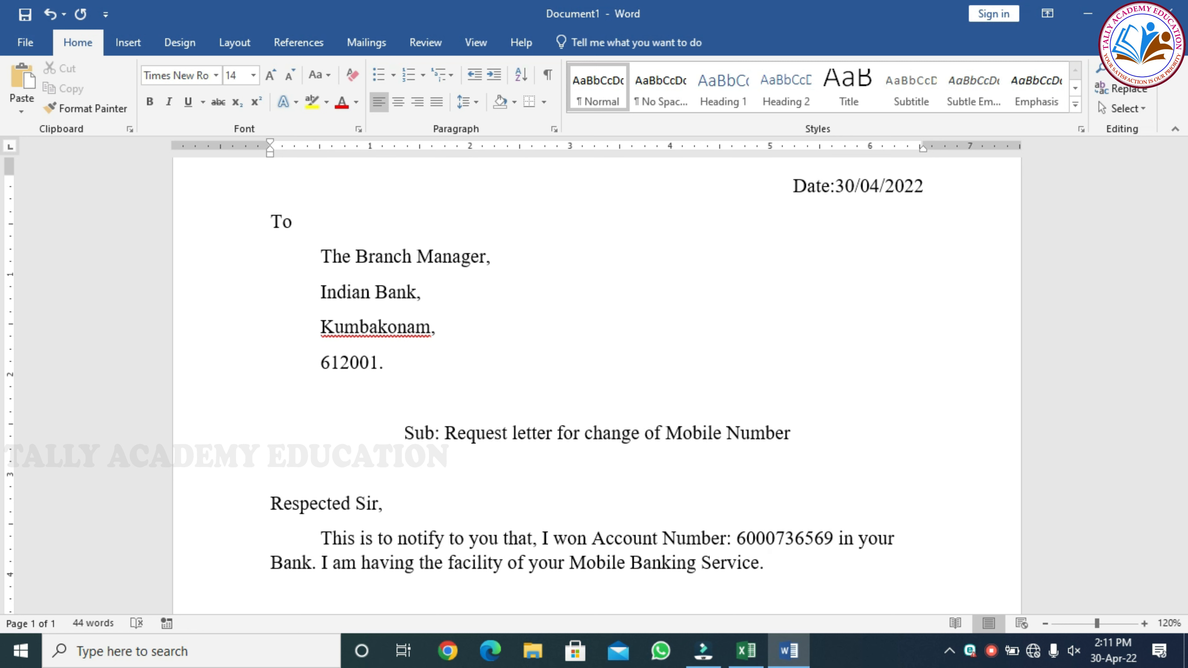
type("I have recently changed my")
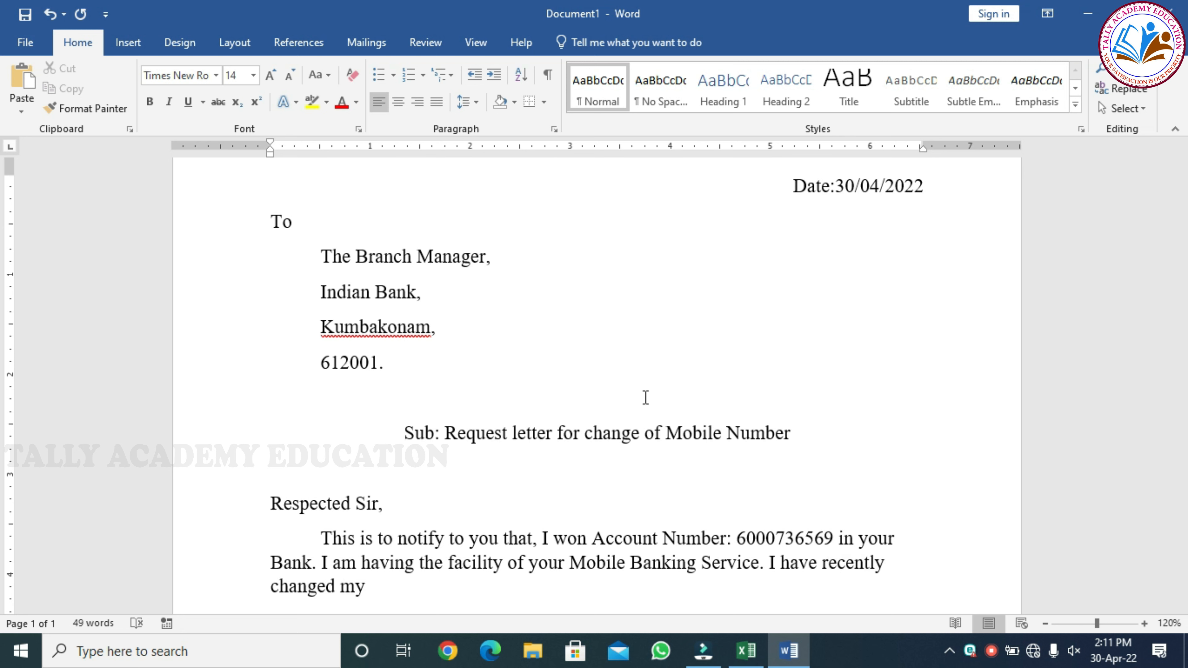
type(" Mobile Number to")
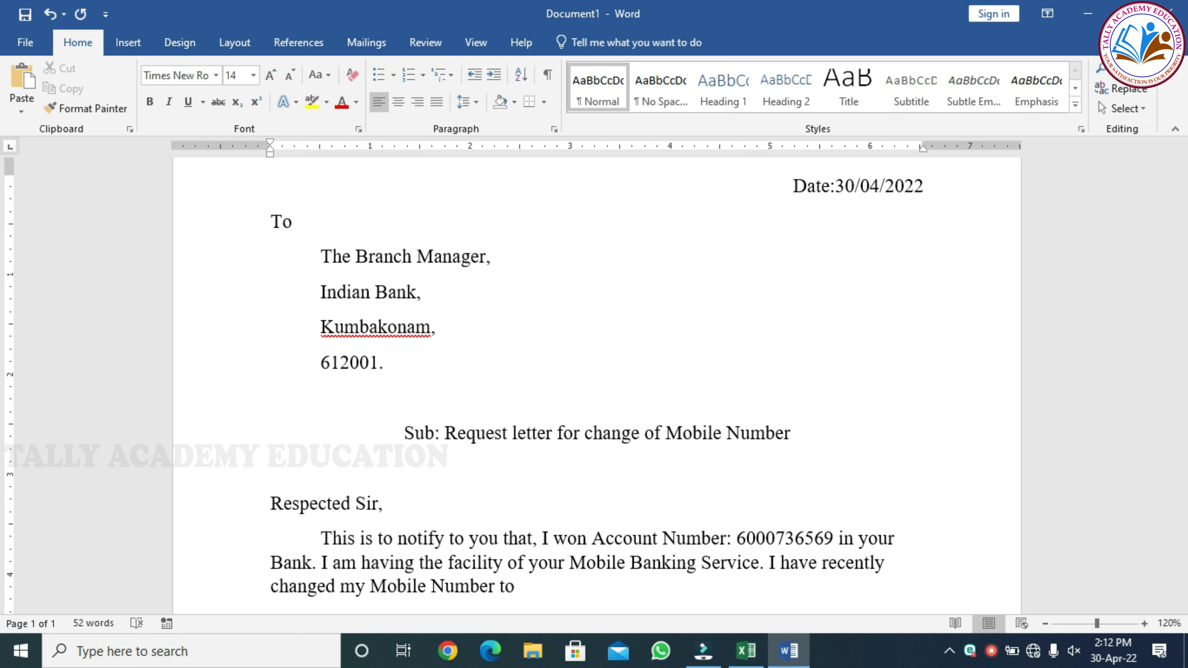
type(" 9876543210. Kindly ")
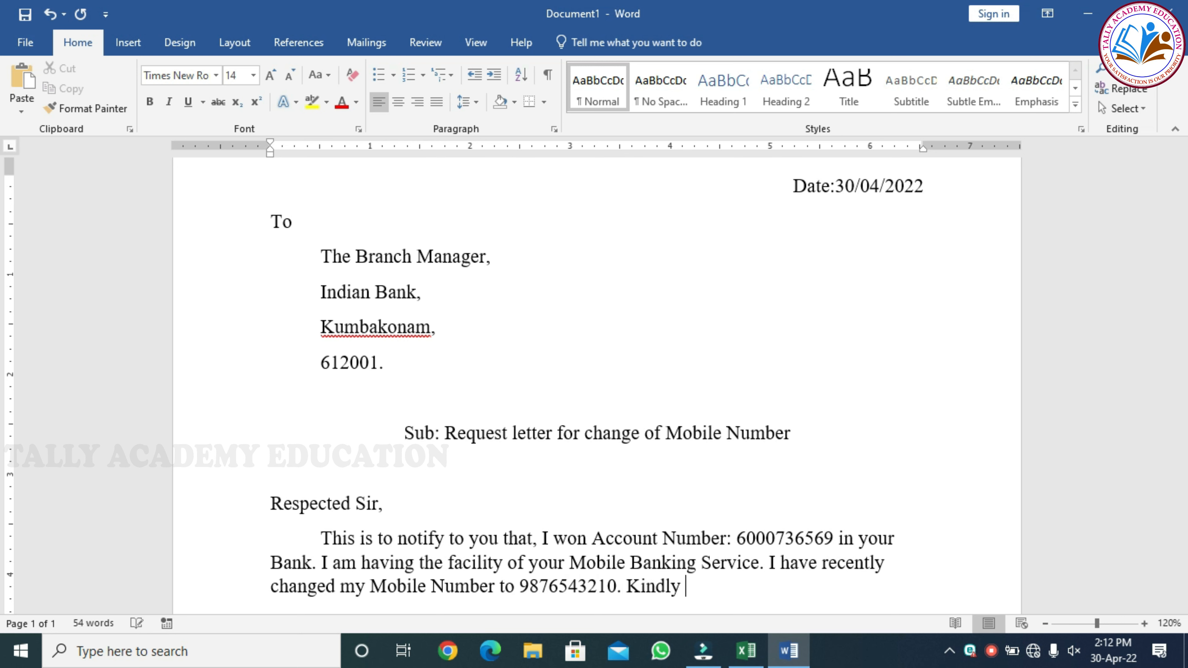
type("update my new mobile number in ")
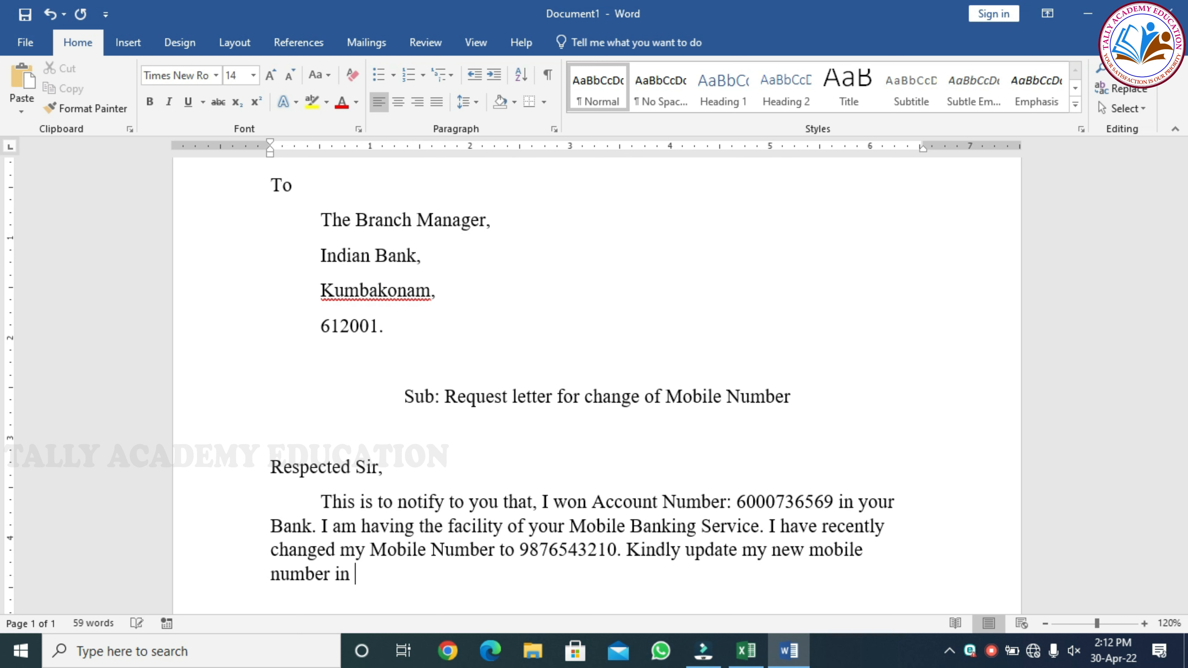
type("your bank record so that")
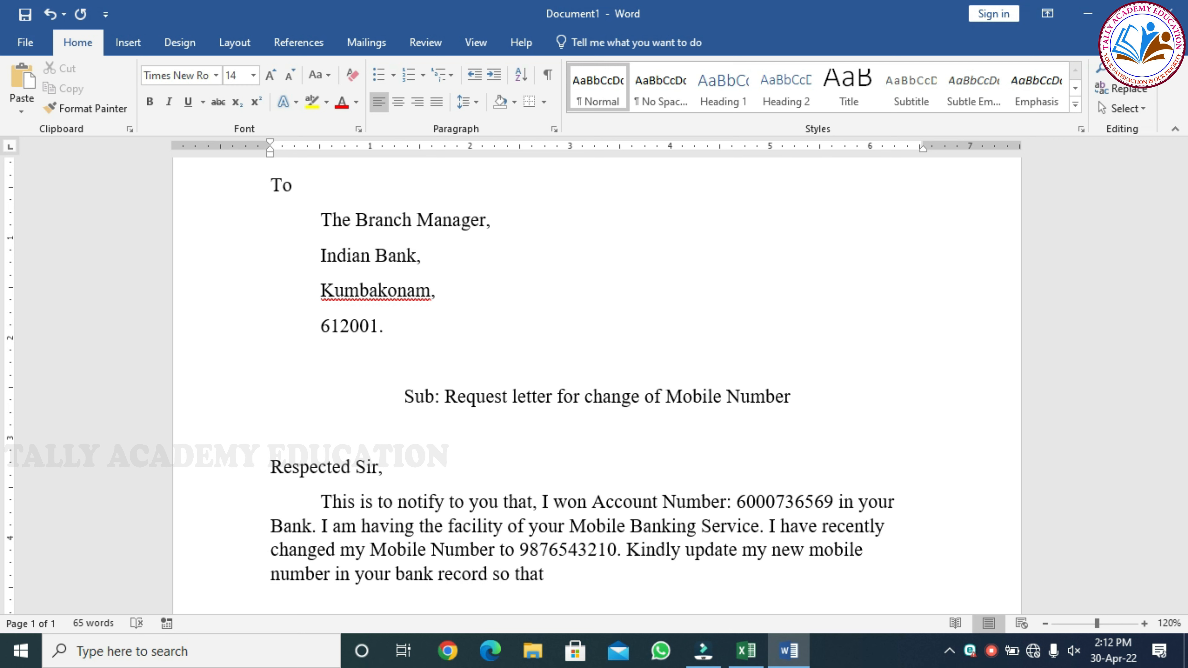
type(" I can avail the Bank Se")
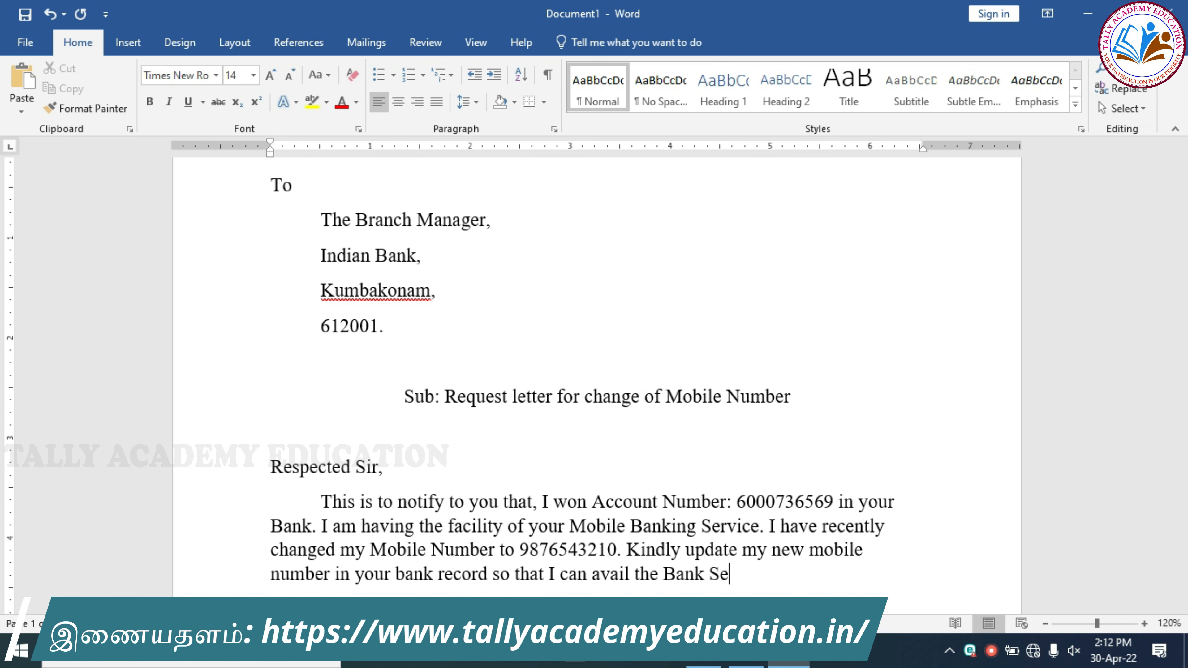
type("rvice without any")
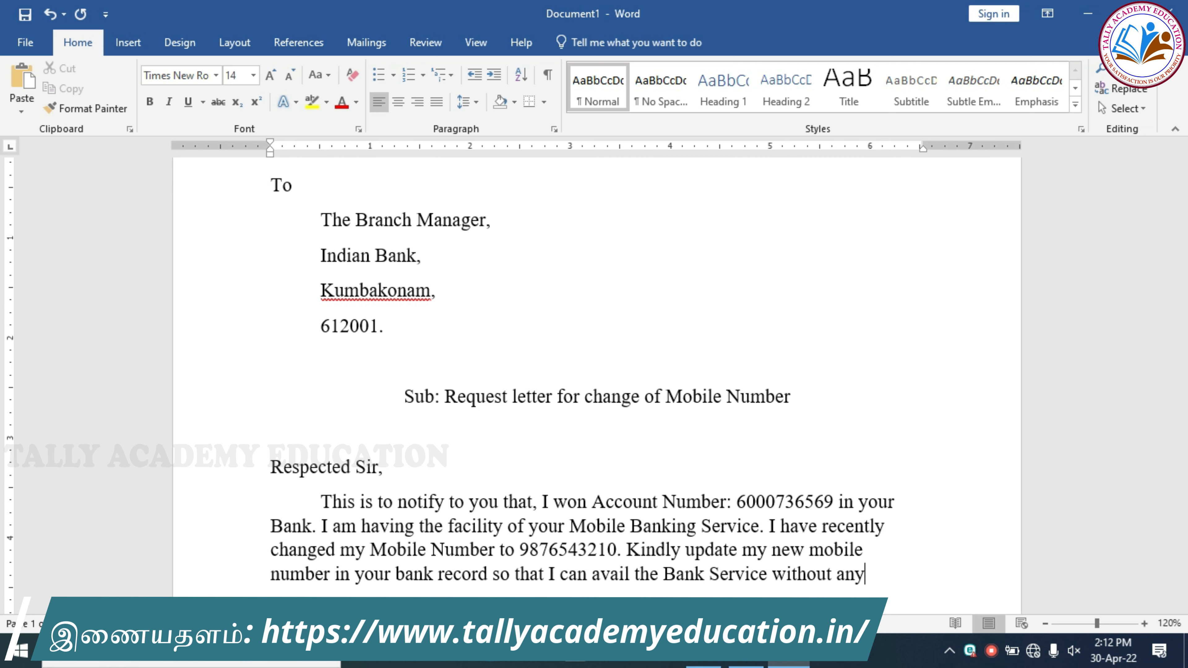
type(" disruption. I")
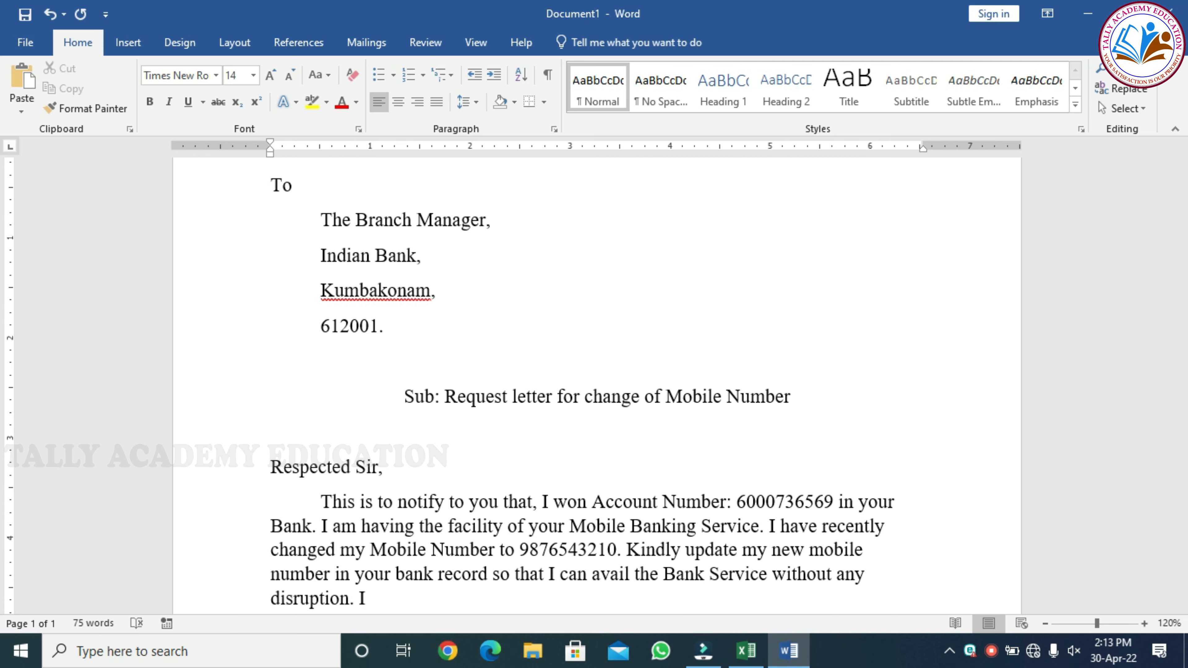
type(" request you to kindly")
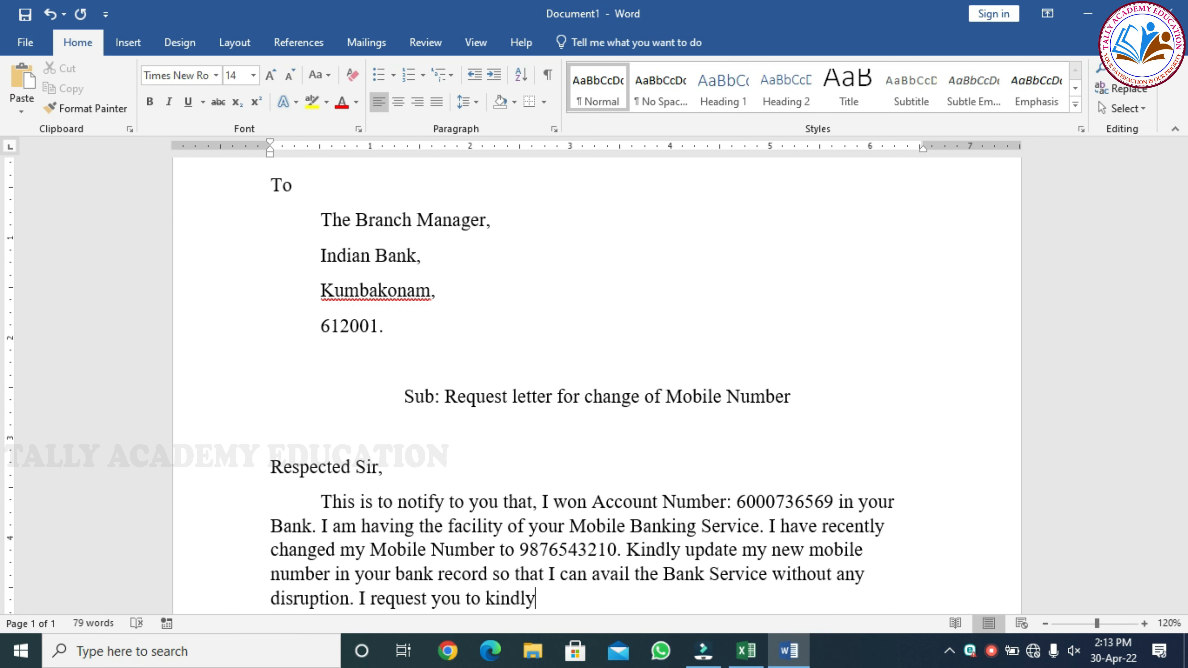
type(" process my request")
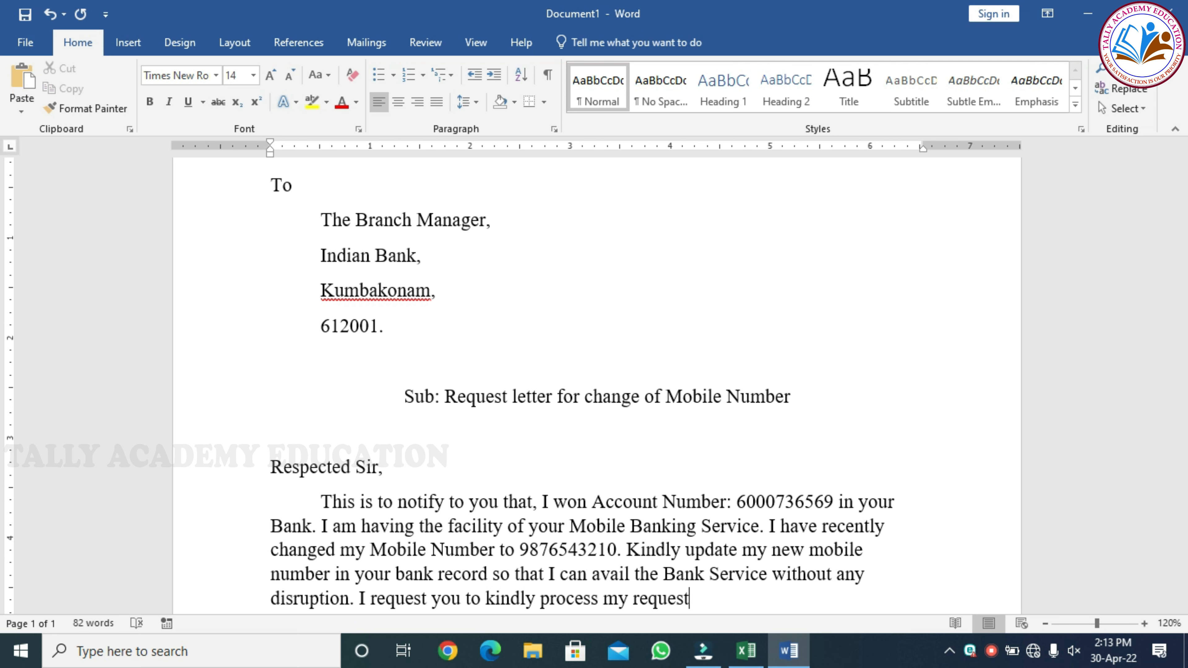
type(" at urgent basis. I shall be very thankful to y")
type("ou for this kind act")
type(".")
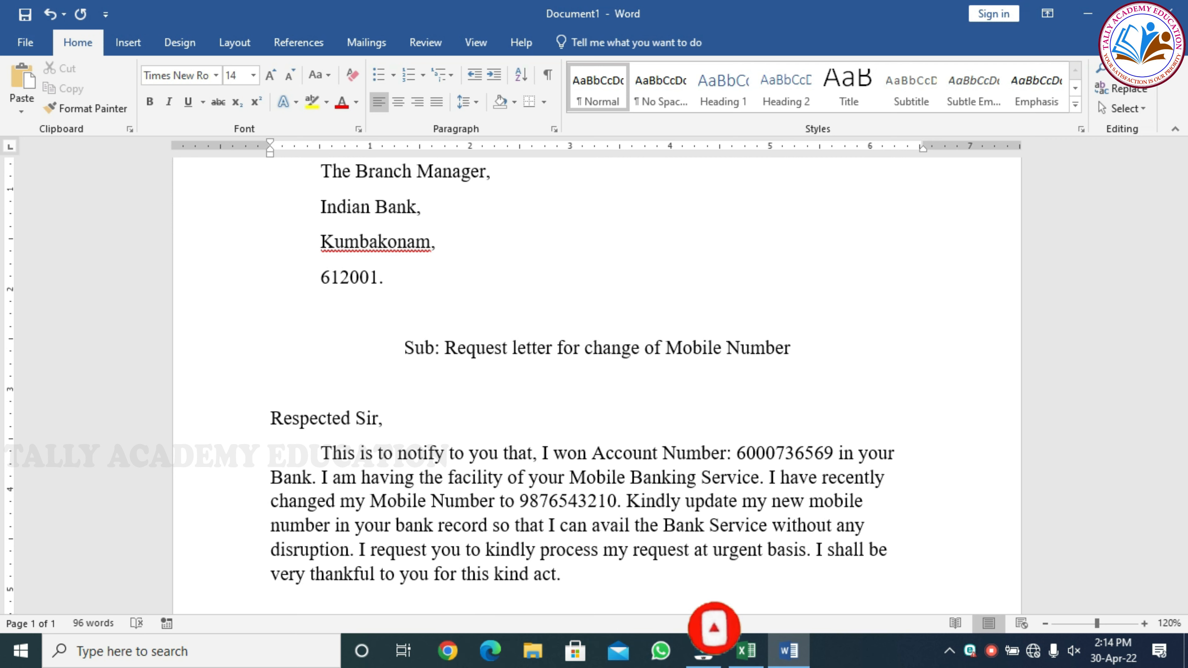
Add 'Kindly do the needful.' as a new paragraph followed by a blank line.
key("Return")
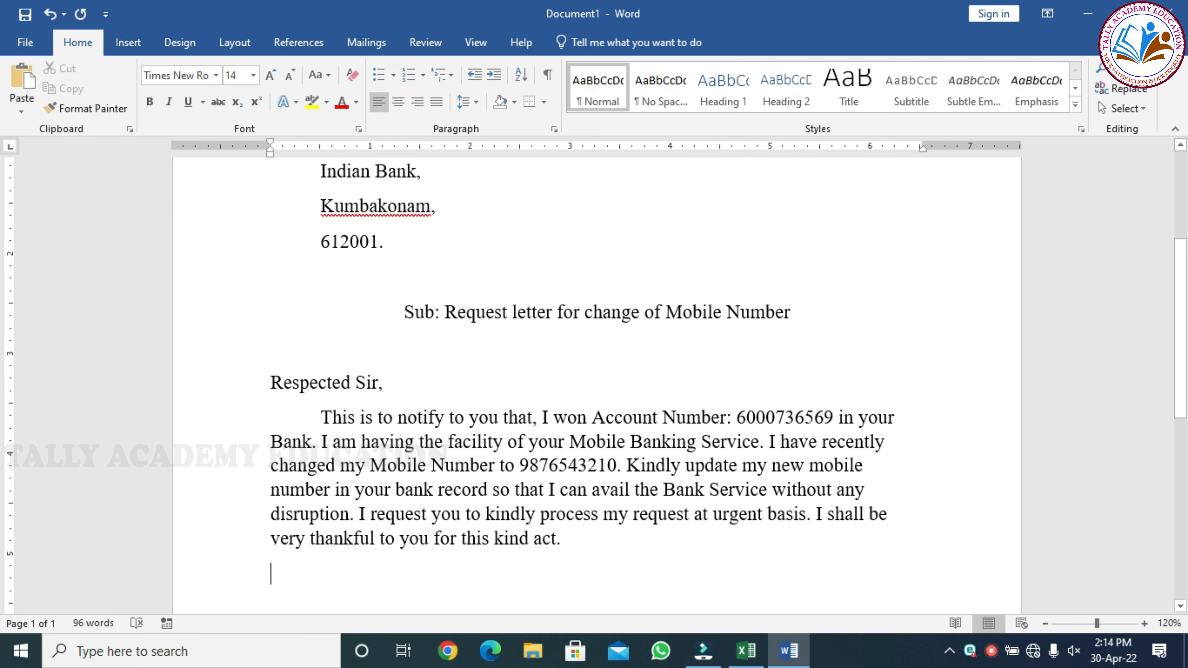
type("kin")
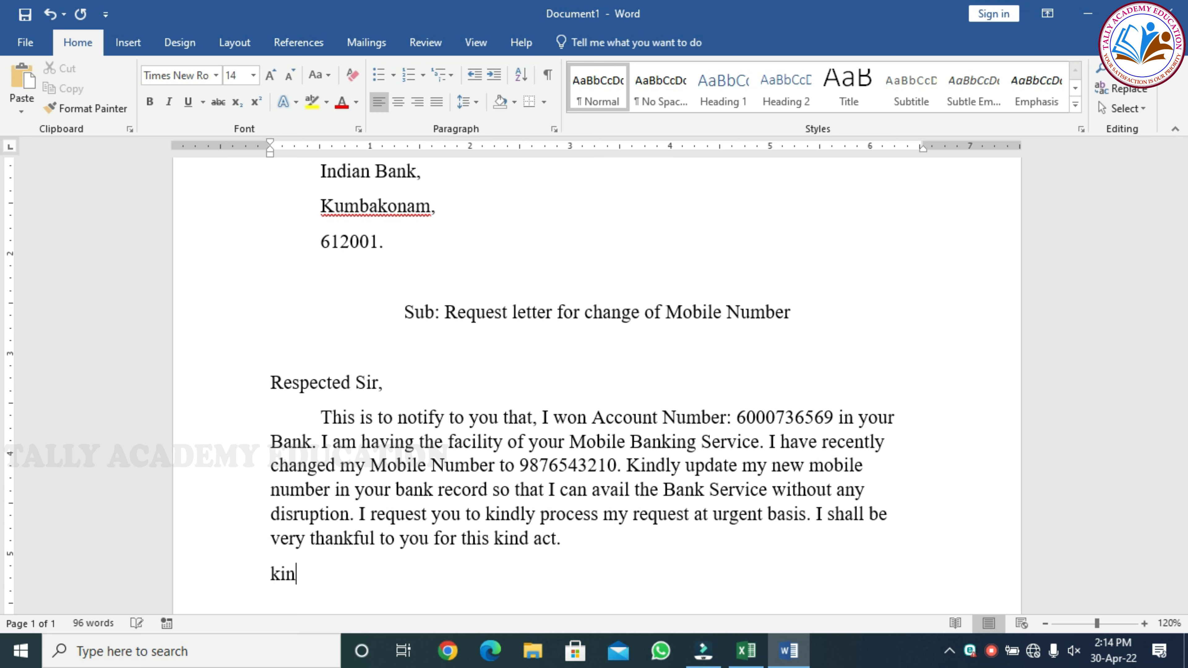
type("dly do ")
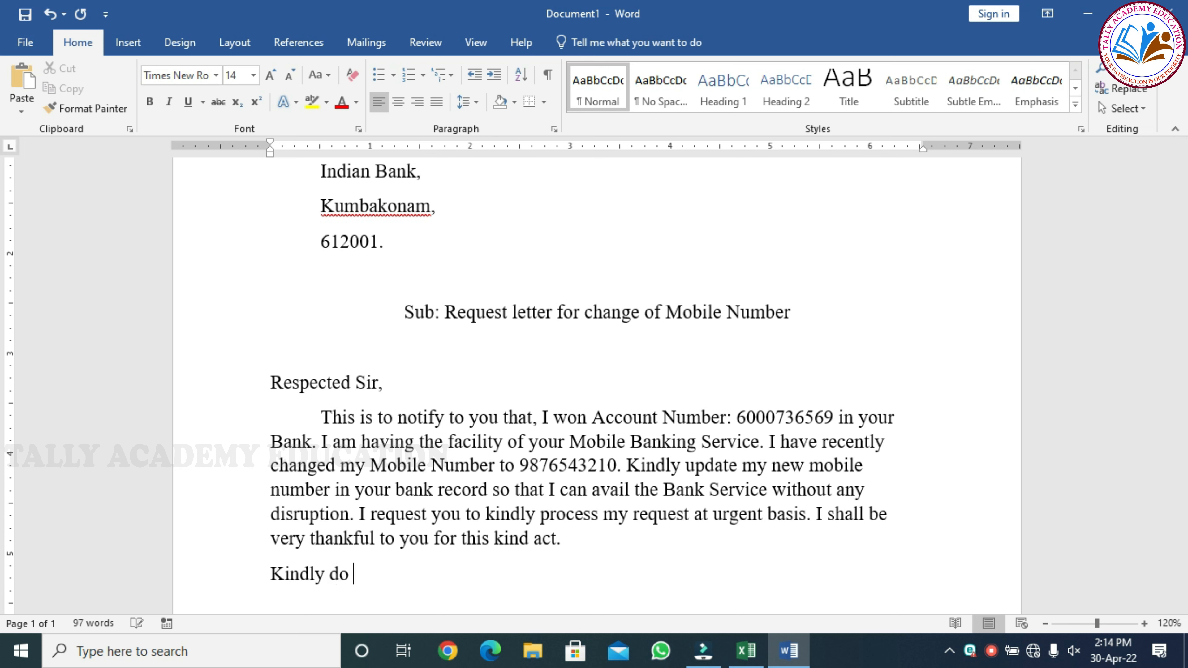
type("the needful")
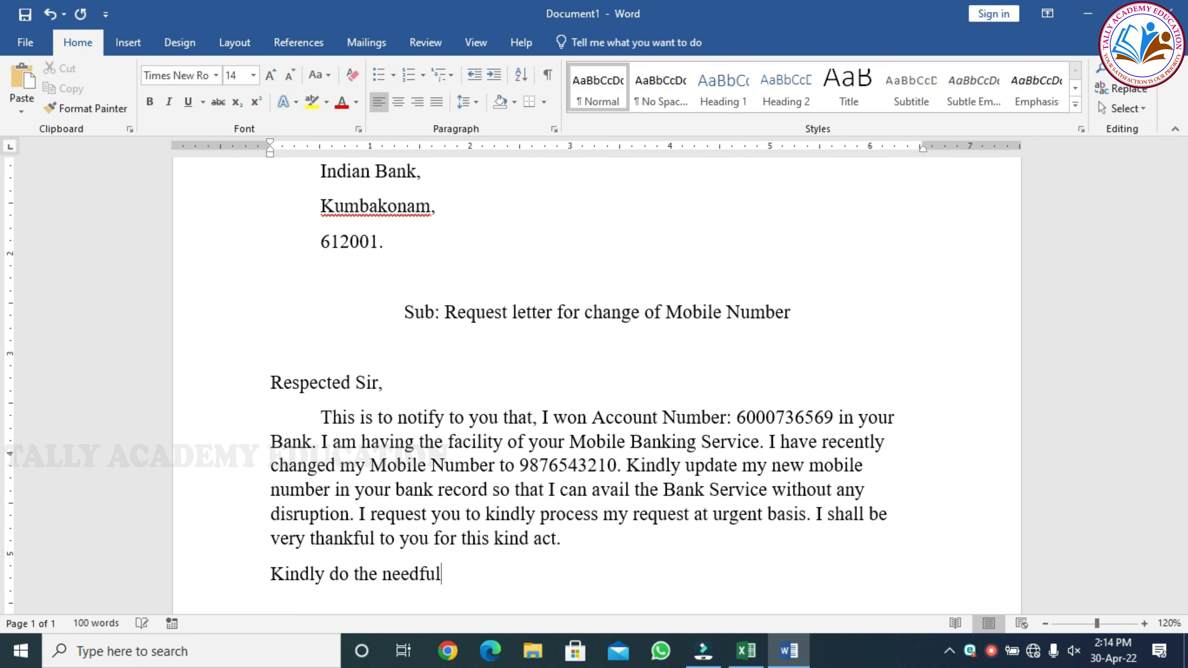
type(".")
key("Return")
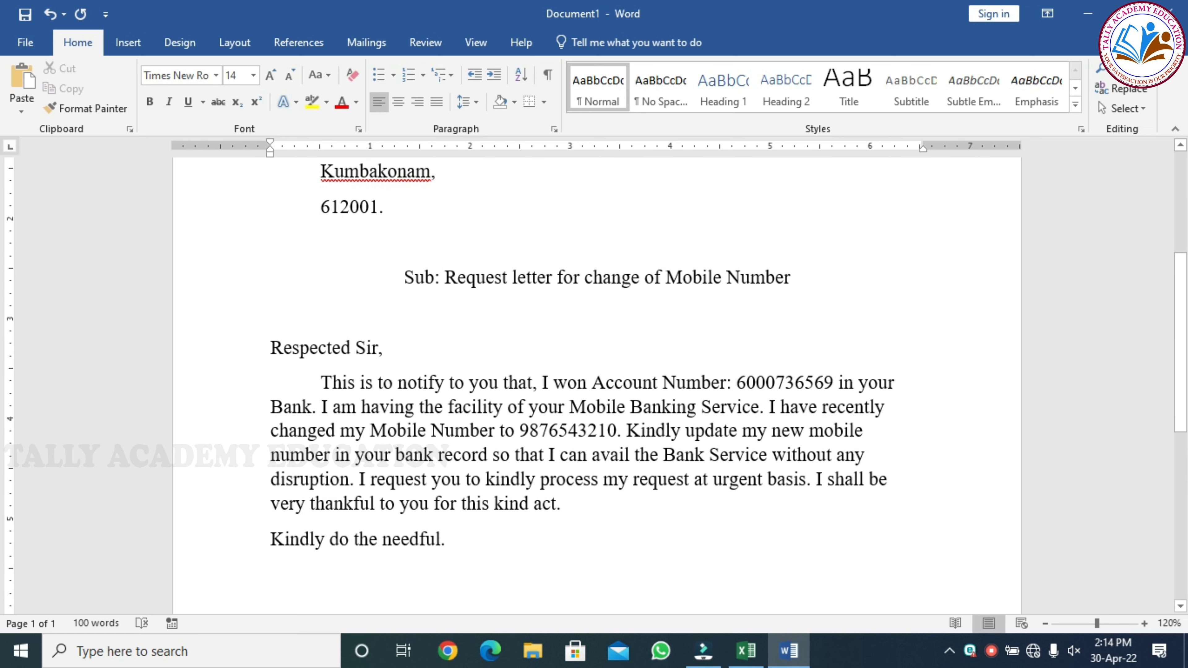
key("Return")
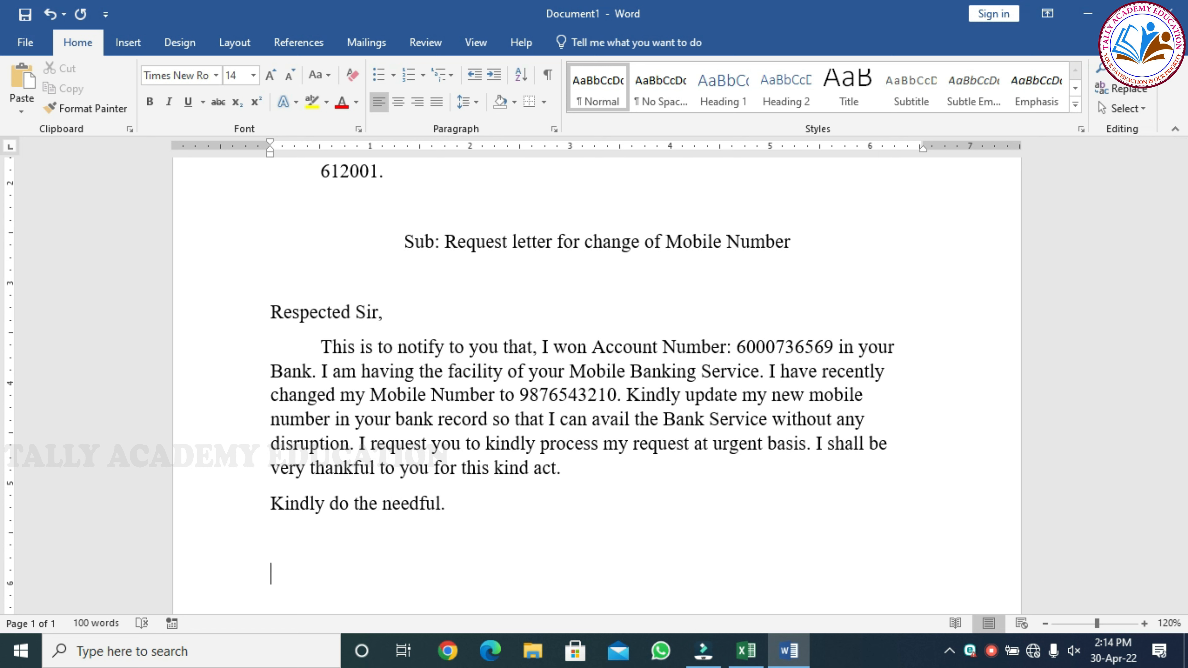
Add 'Old Mobile Number:' and 'New Mobile Number:' lines with their numbers, then a blank line.
type("Old Mob")
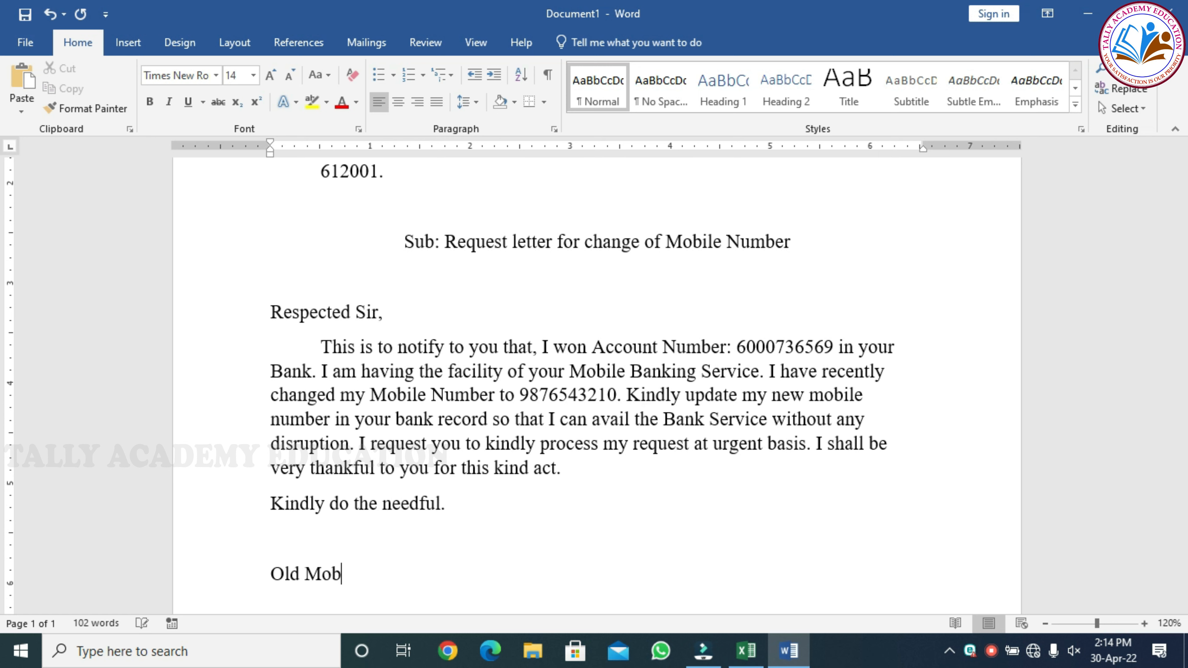
type("ile N")
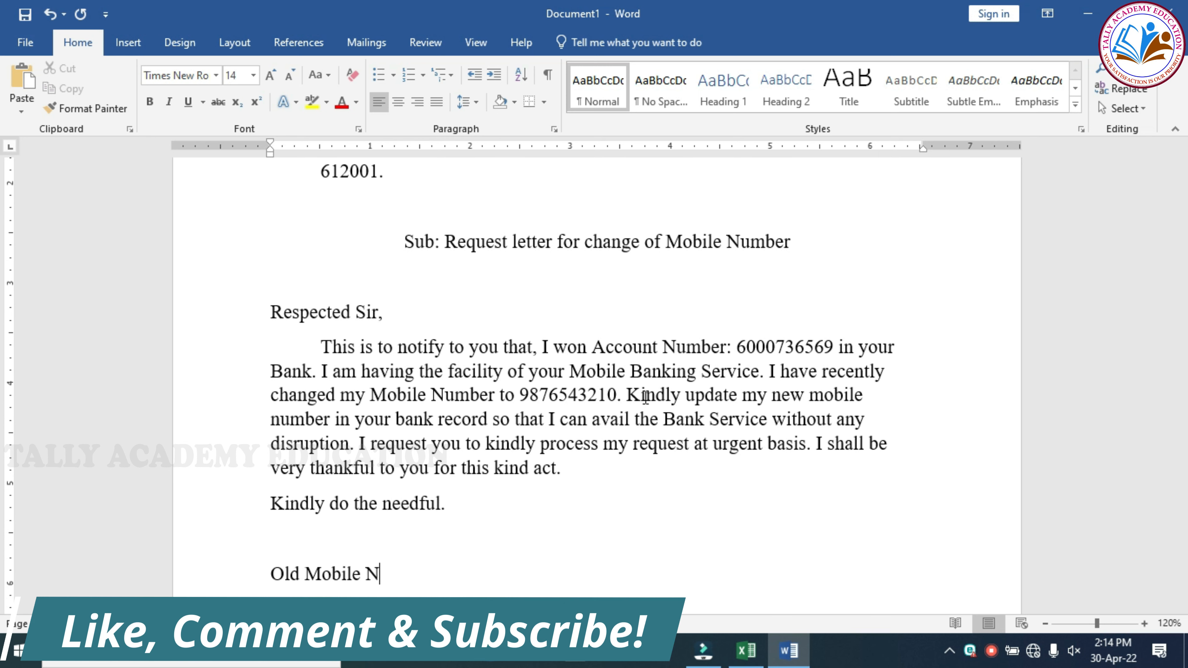
key("Return")
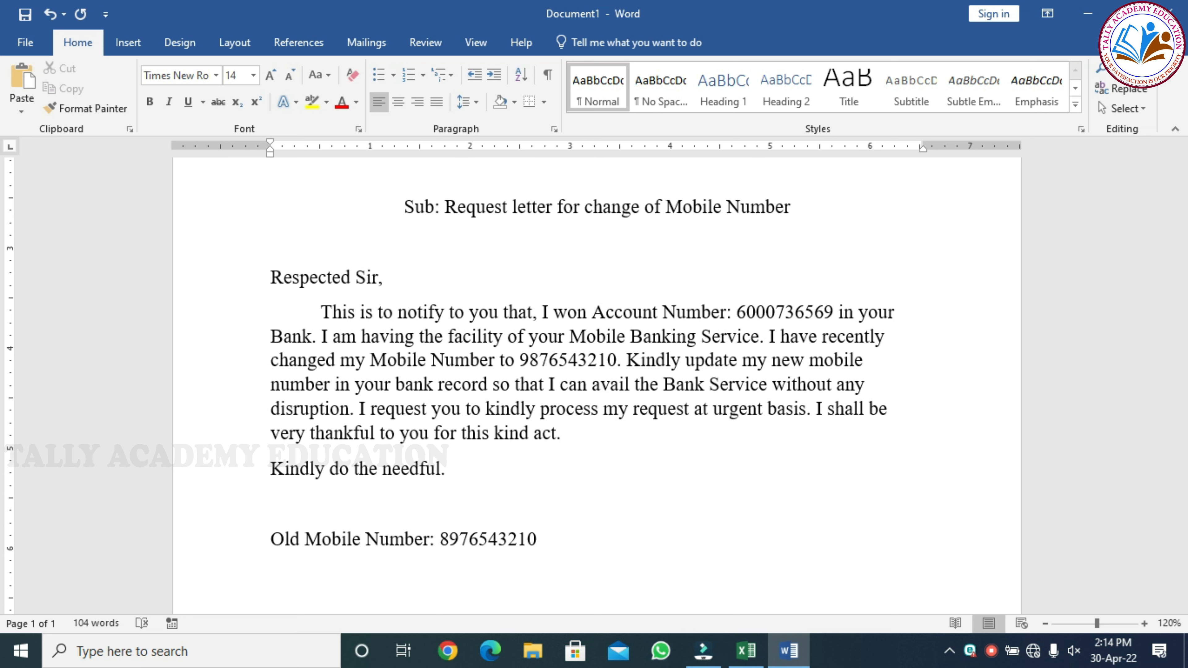
type("new Mobile Number")
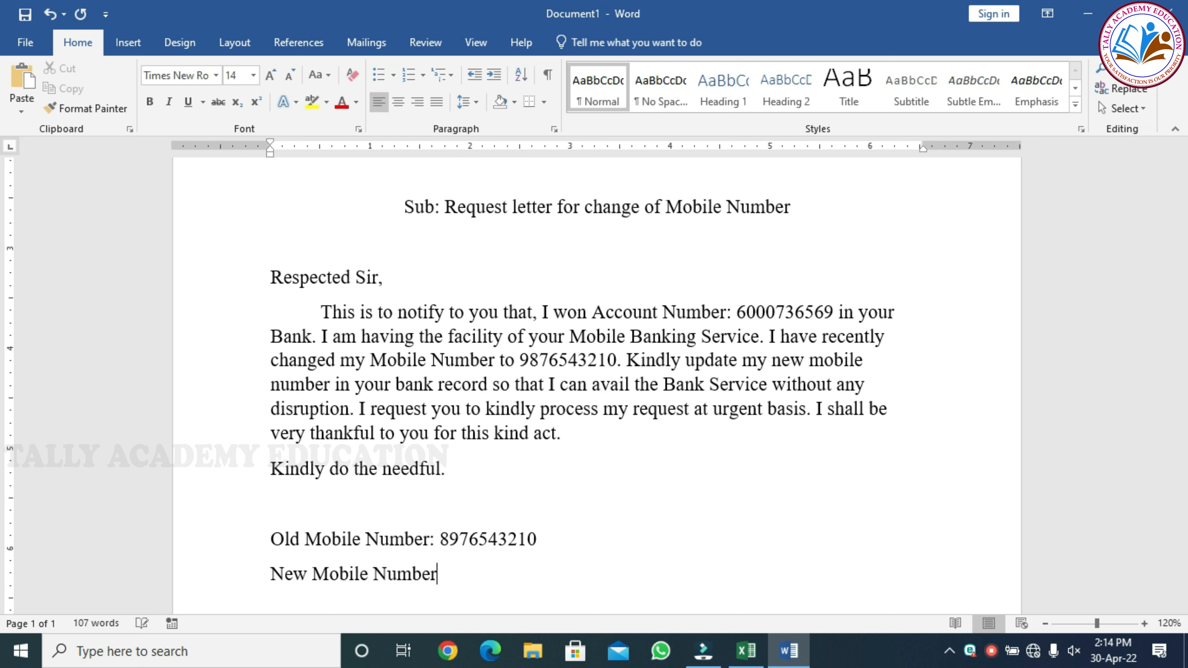
type(": 9876543210")
key("Return")
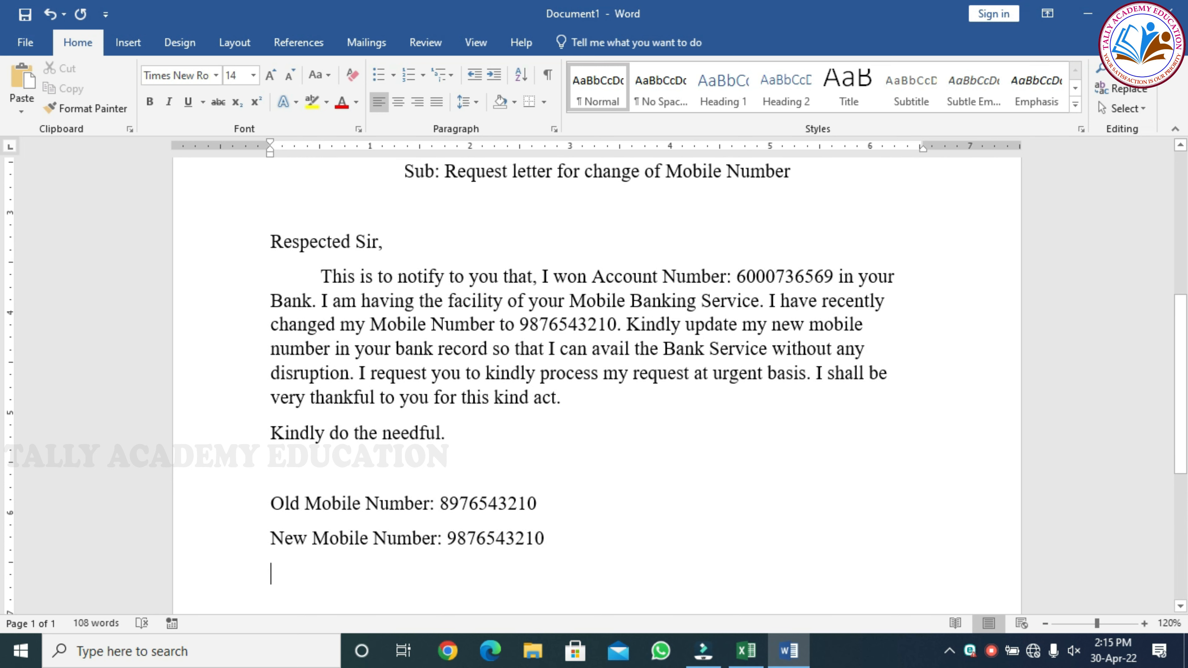
key("Return")
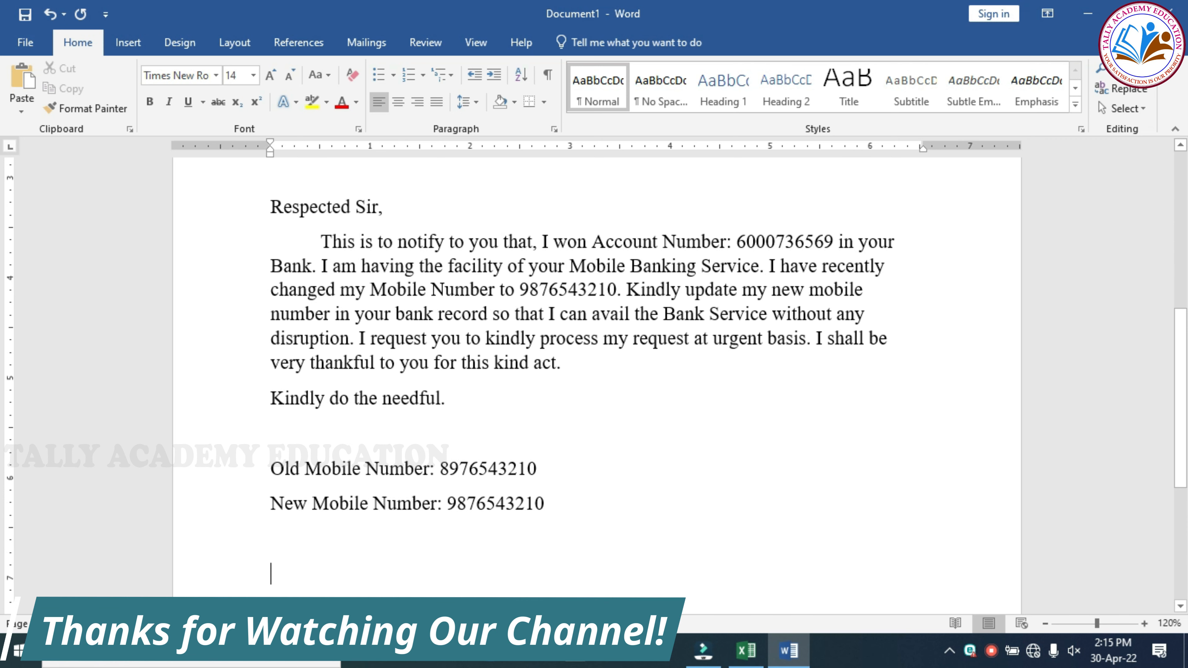
Add the 'Yours sincerely,' closing with the sender's name beneath it.
type("yours")
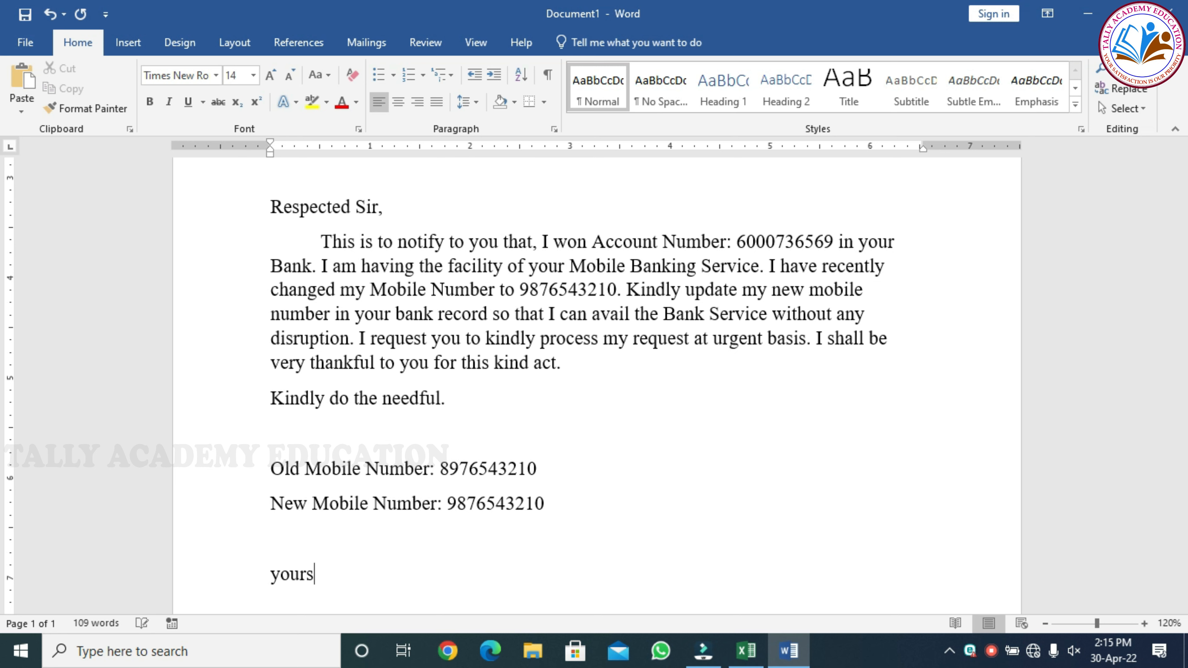
type(" sin")
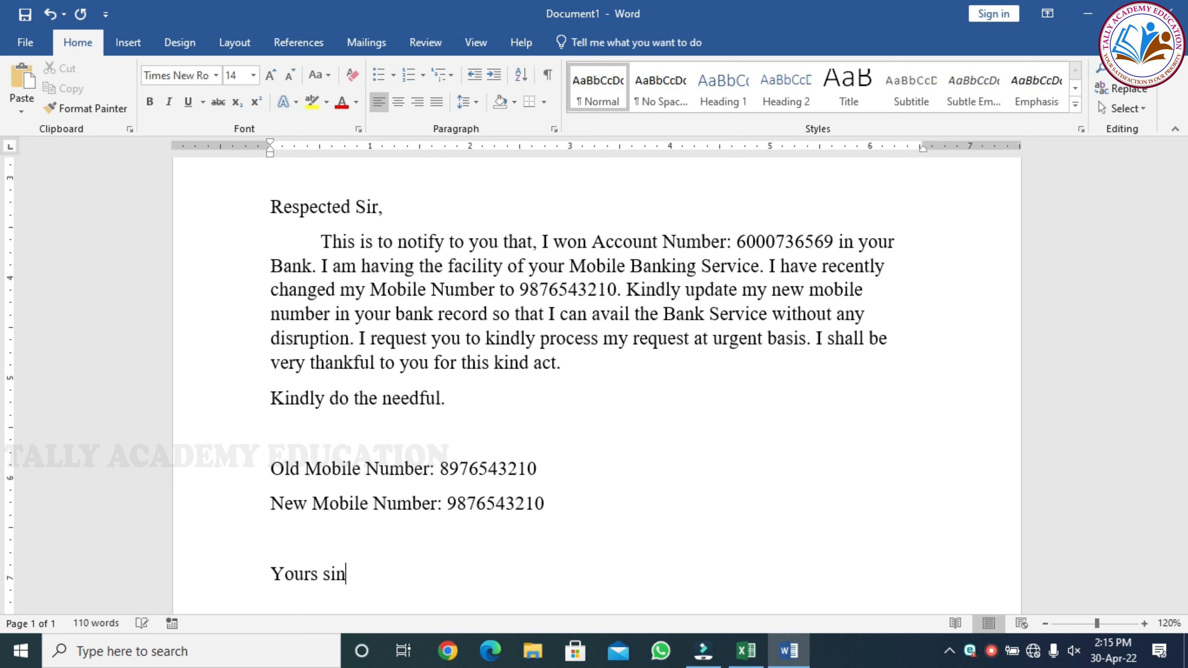
type("cerely,")
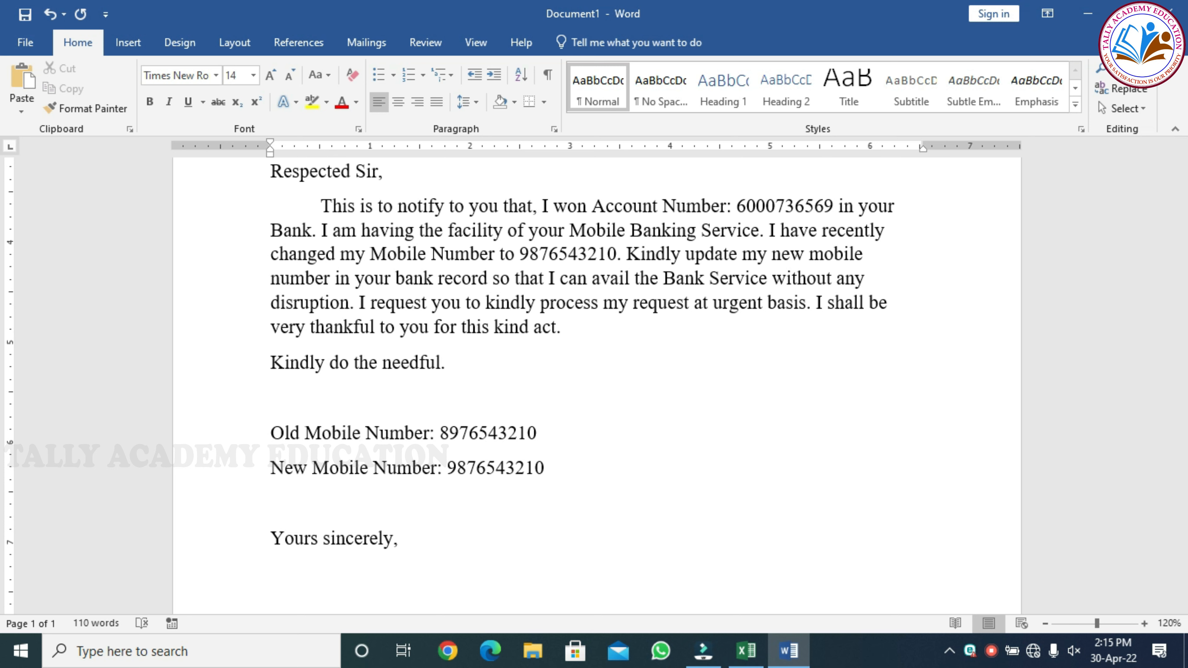
type("akshay")
key("Return")
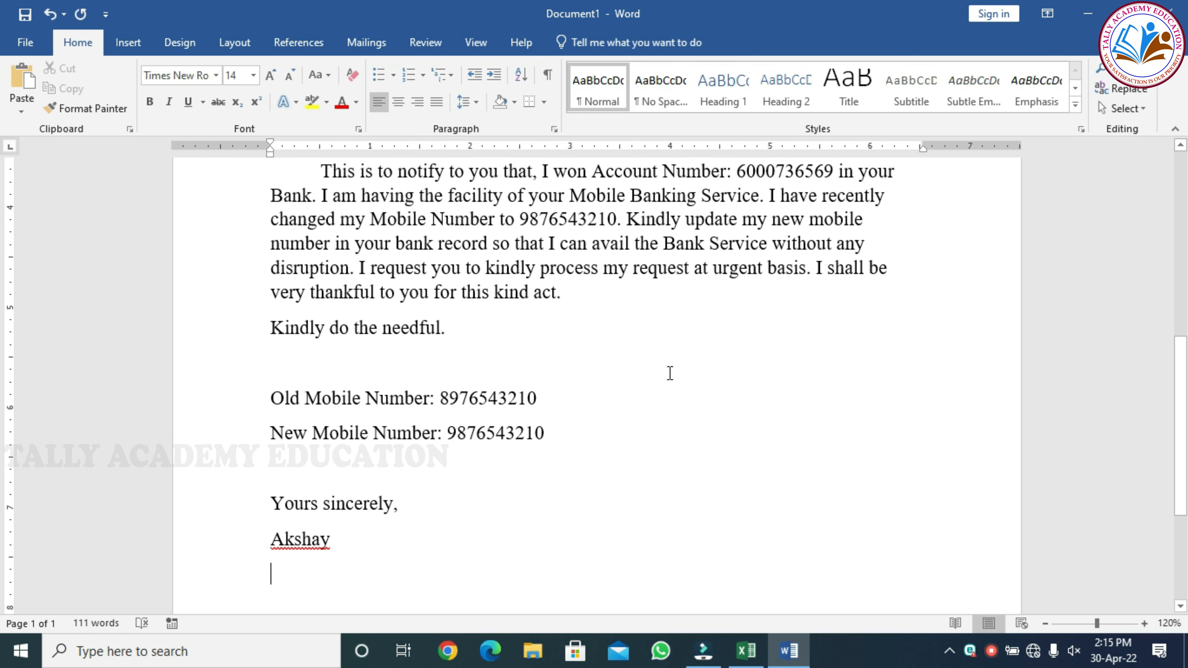
scroll(496, 448, "up", 6)
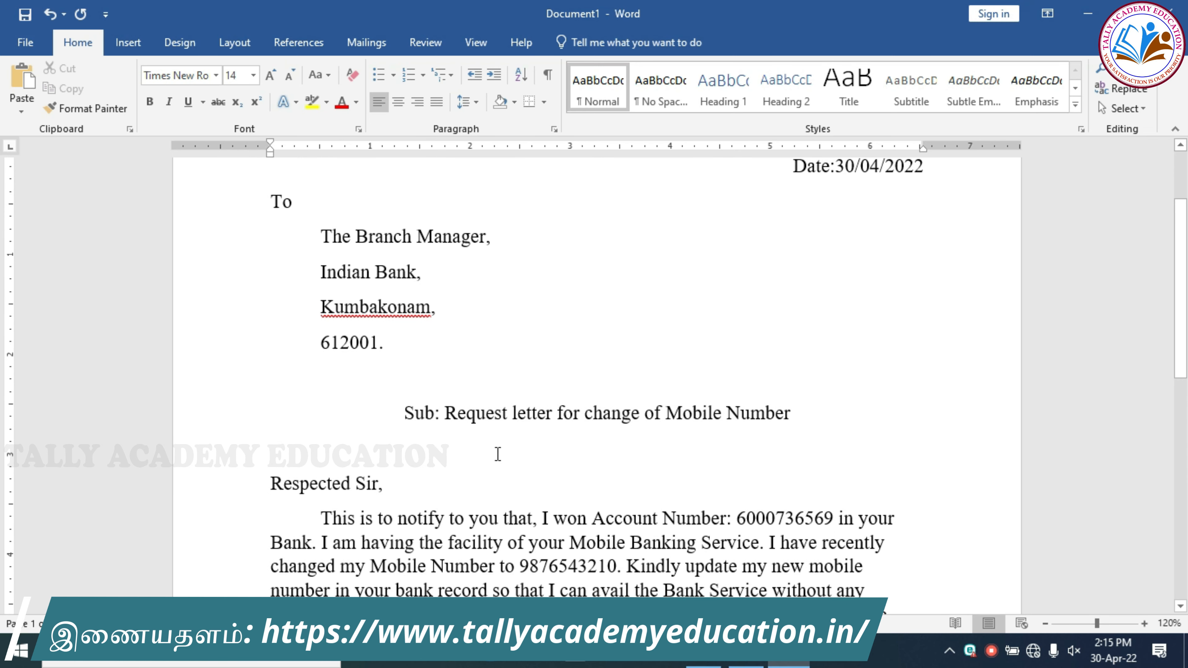
scroll(498, 453, "up", 1)
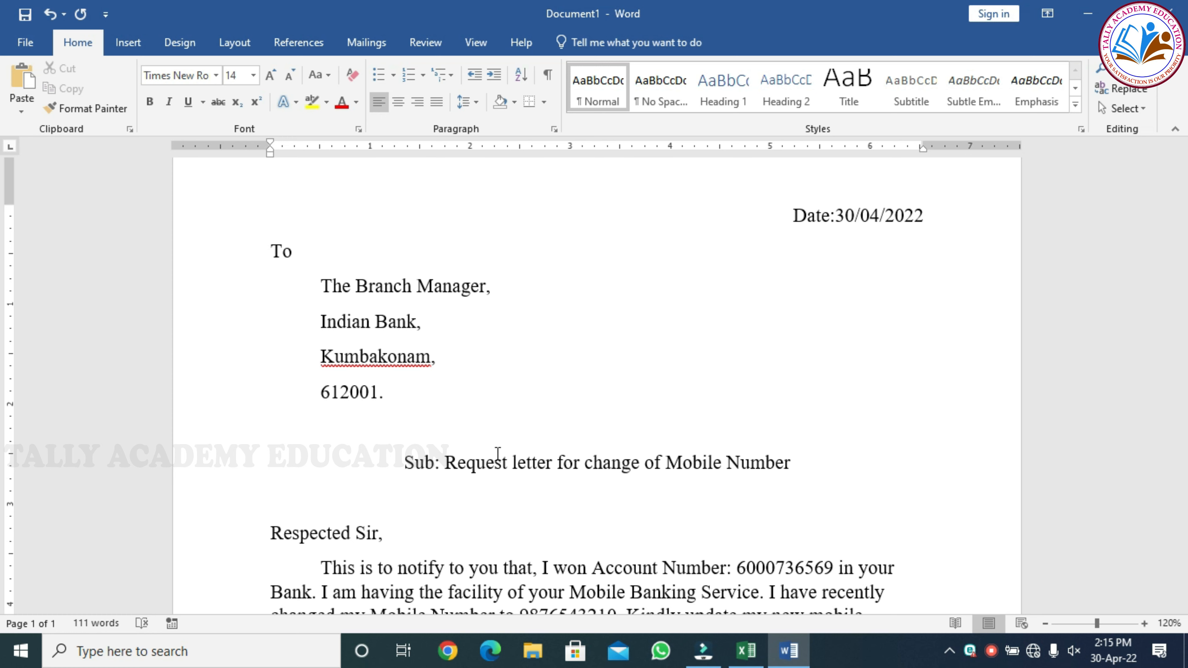
scroll(503, 335, "down", 4)
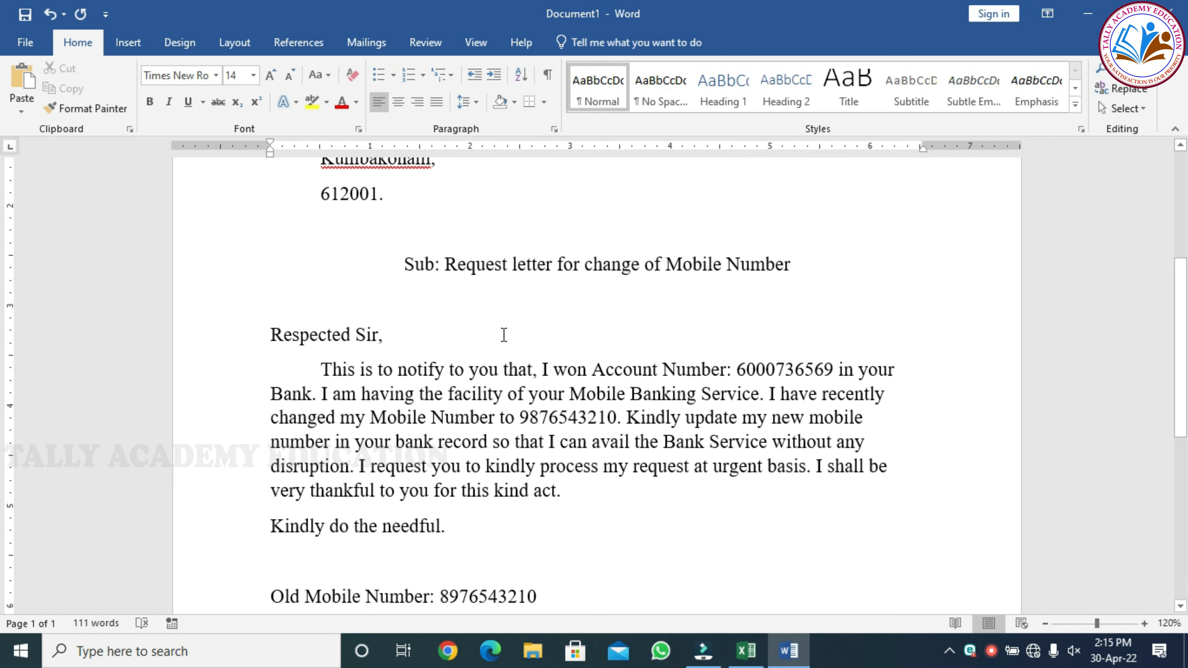
scroll(504, 335, "up", 4)
scroll(503, 339, "down", 2)
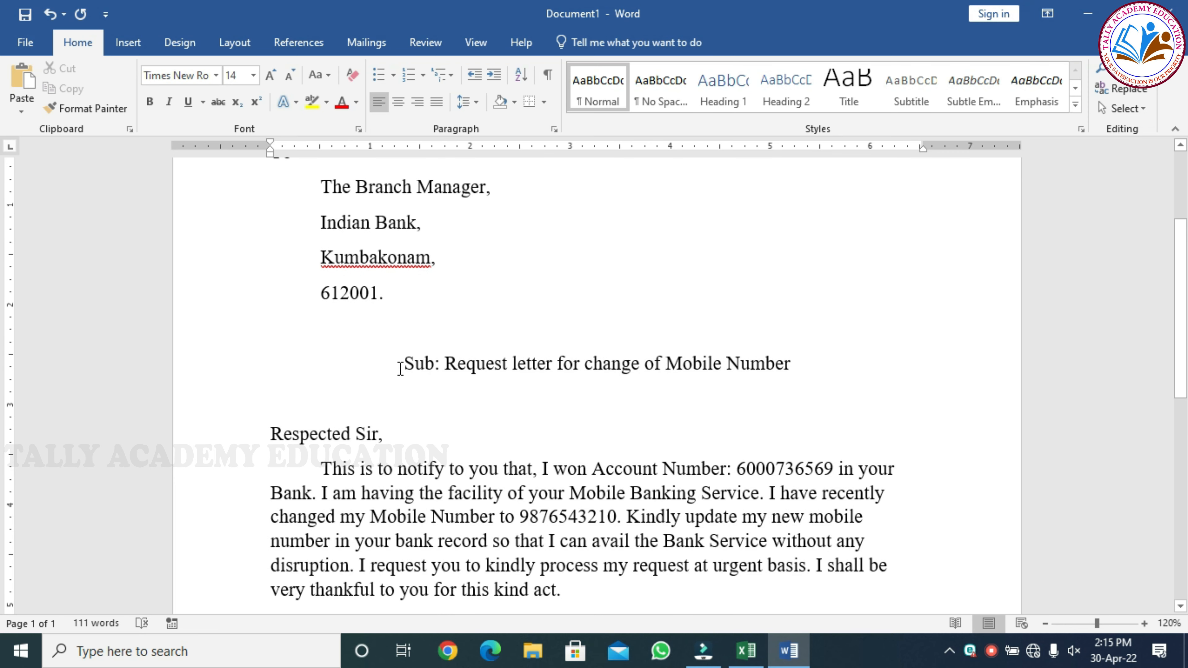
Make the subject line bold and underlined.
left_click_drag(406, 364, 758, 374)
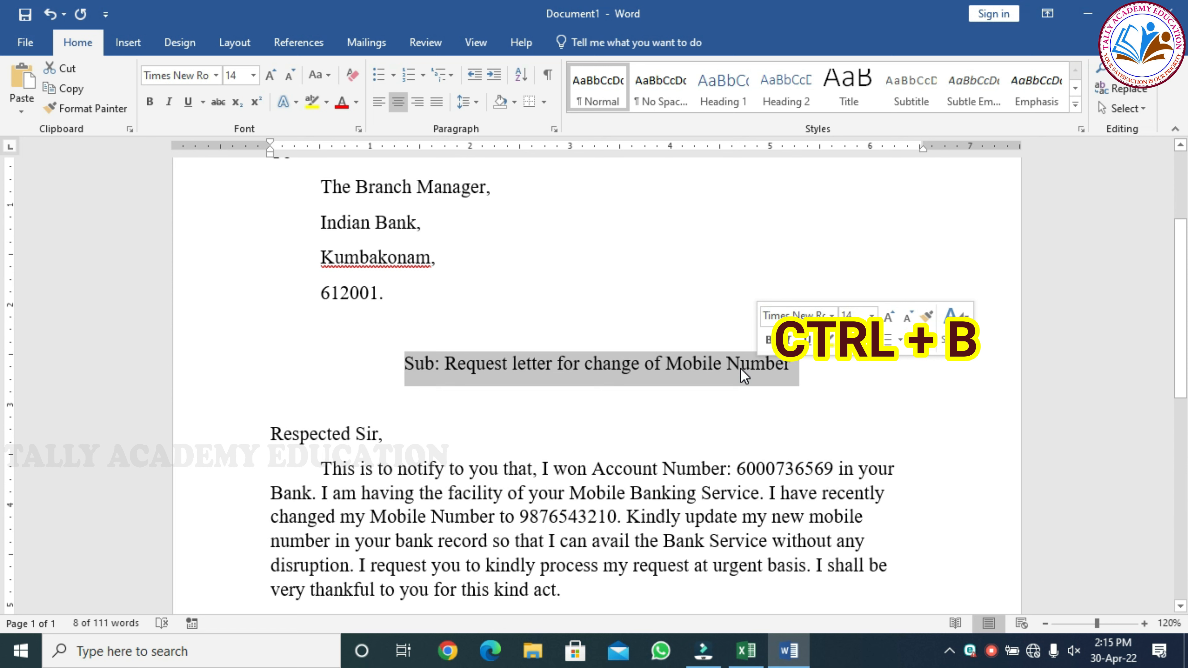
key("ctrl+b")
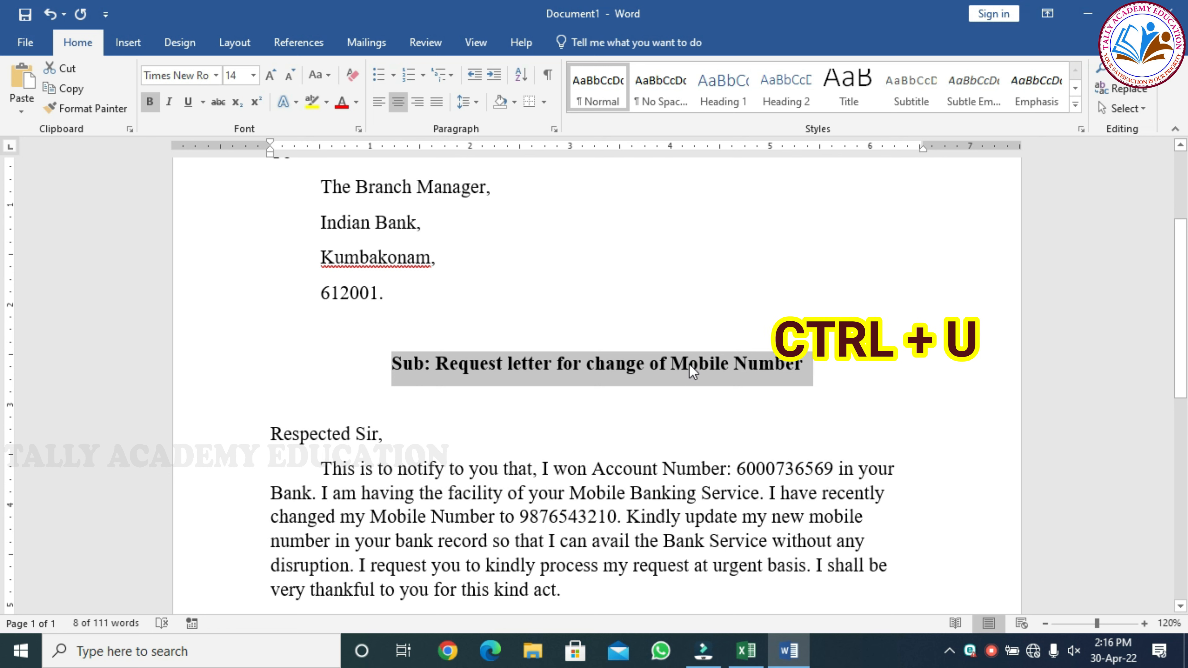
key("ctrl+u")
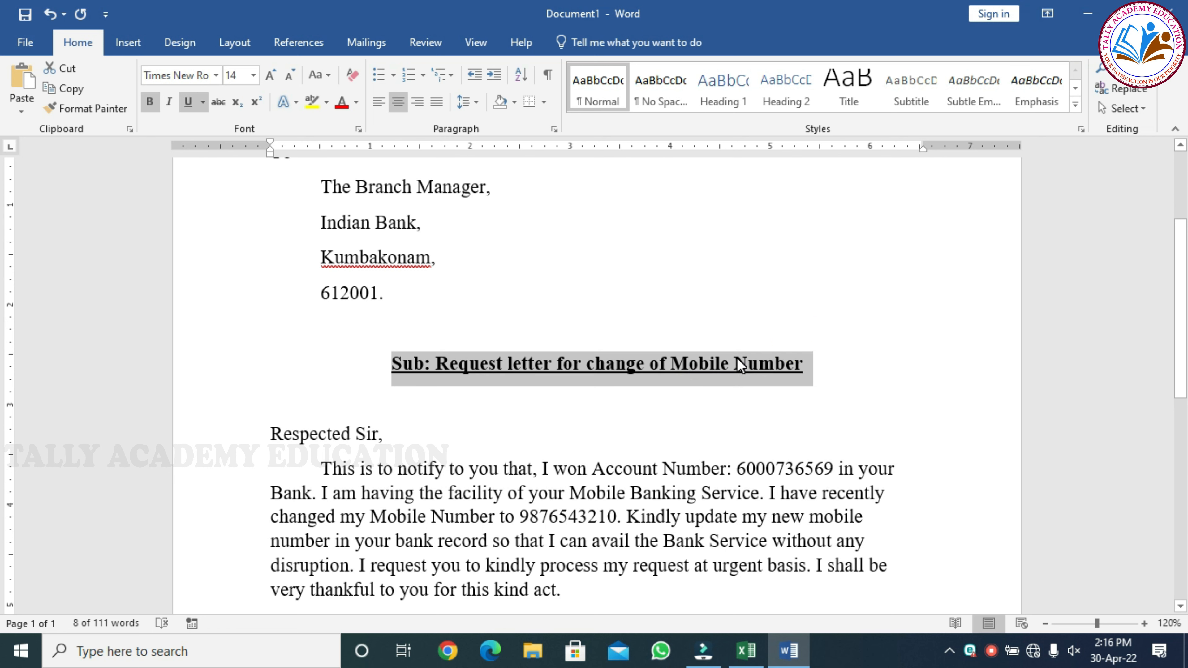
Bold the 'Respected Sir,' salutation and the word 'To'.
scroll(702, 374, "down", 2)
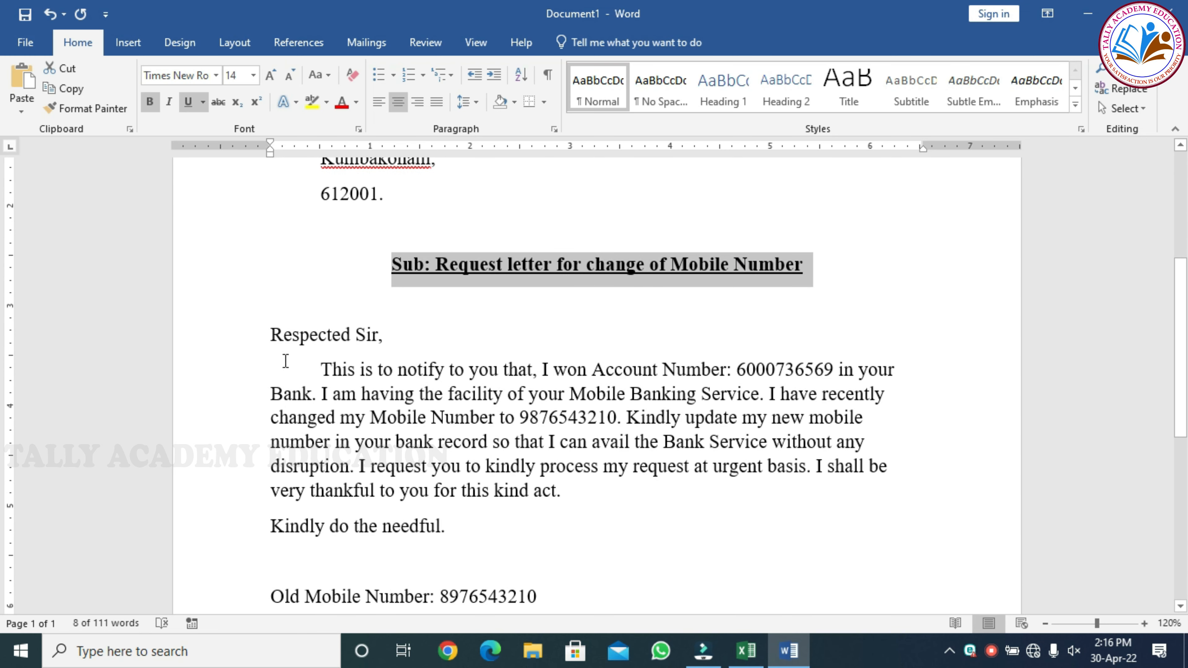
left_click_drag(271, 336, 381, 348)
key("ctrl+b")
scroll(374, 340, "up", 3)
left_click_drag(275, 200, 294, 213)
key("ctrl+b")
scroll(406, 334, "down", 3)
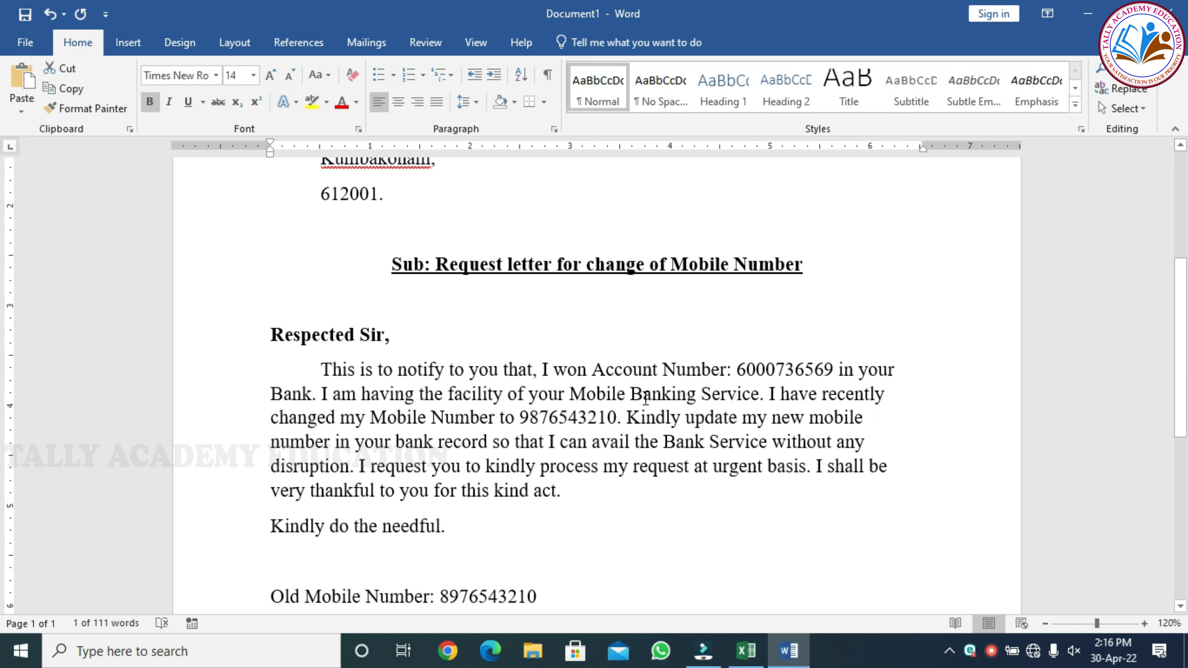
Bold the account number phrase and the changed mobile number clause in the body.
left_click_drag(594, 371, 832, 371)
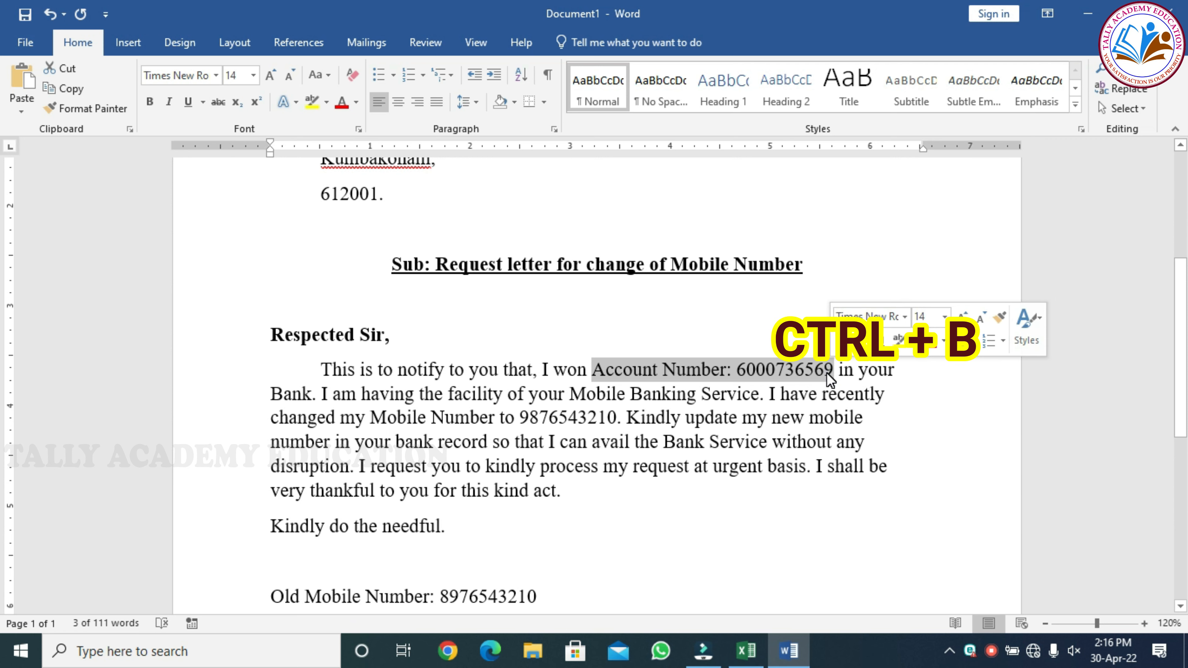
key("ctrl+b")
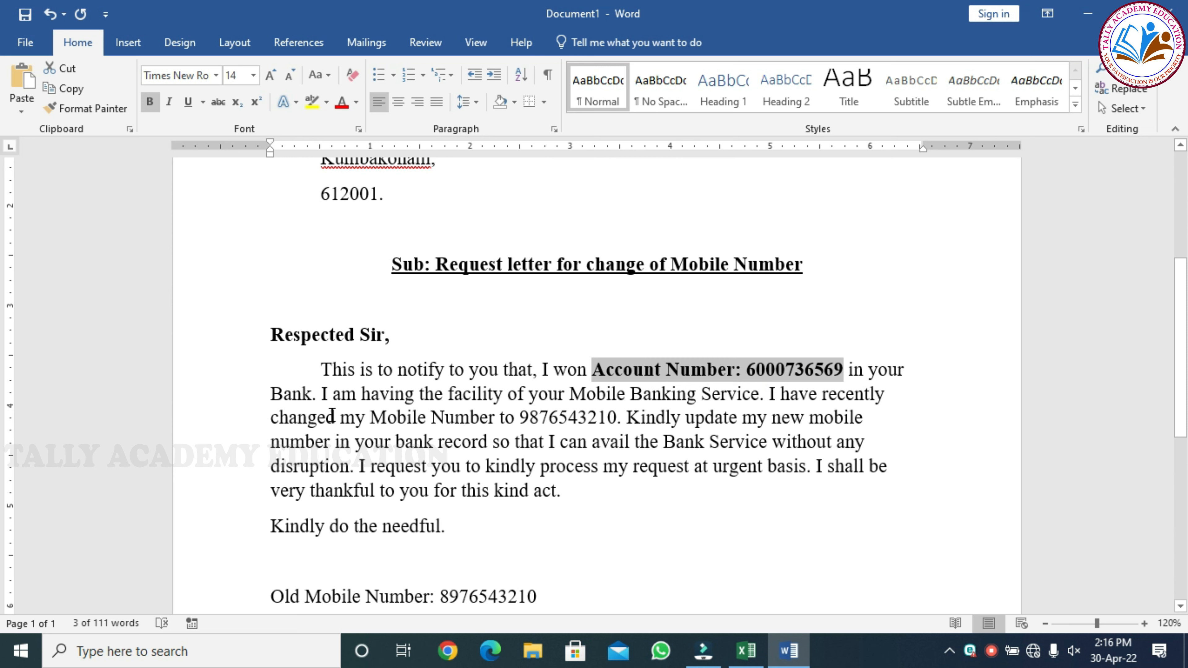
left_click_drag(275, 418, 617, 420)
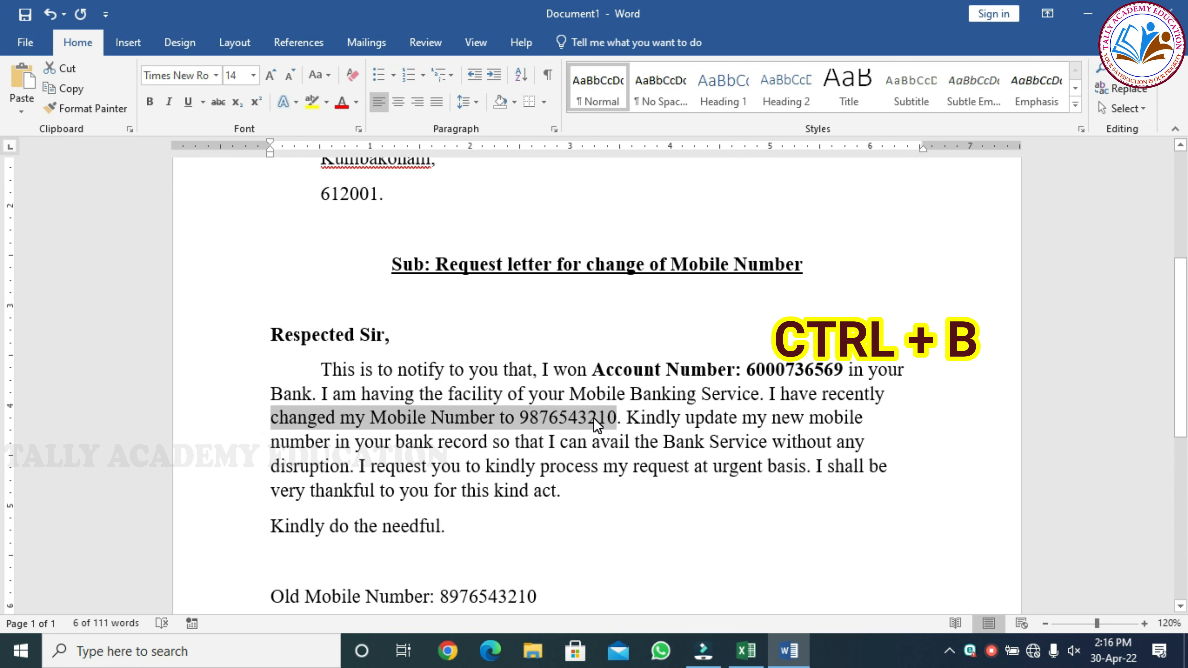
key("ctrl+b")
scroll(561, 430, "down", 2)
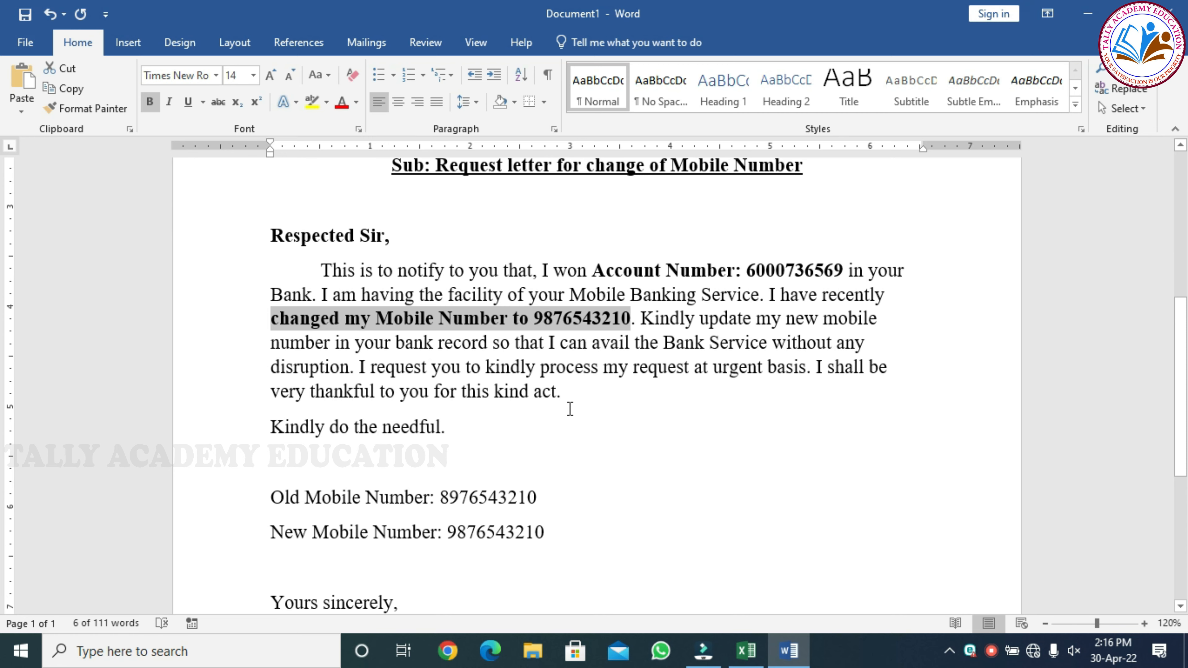
scroll(569, 409, "down", 2)
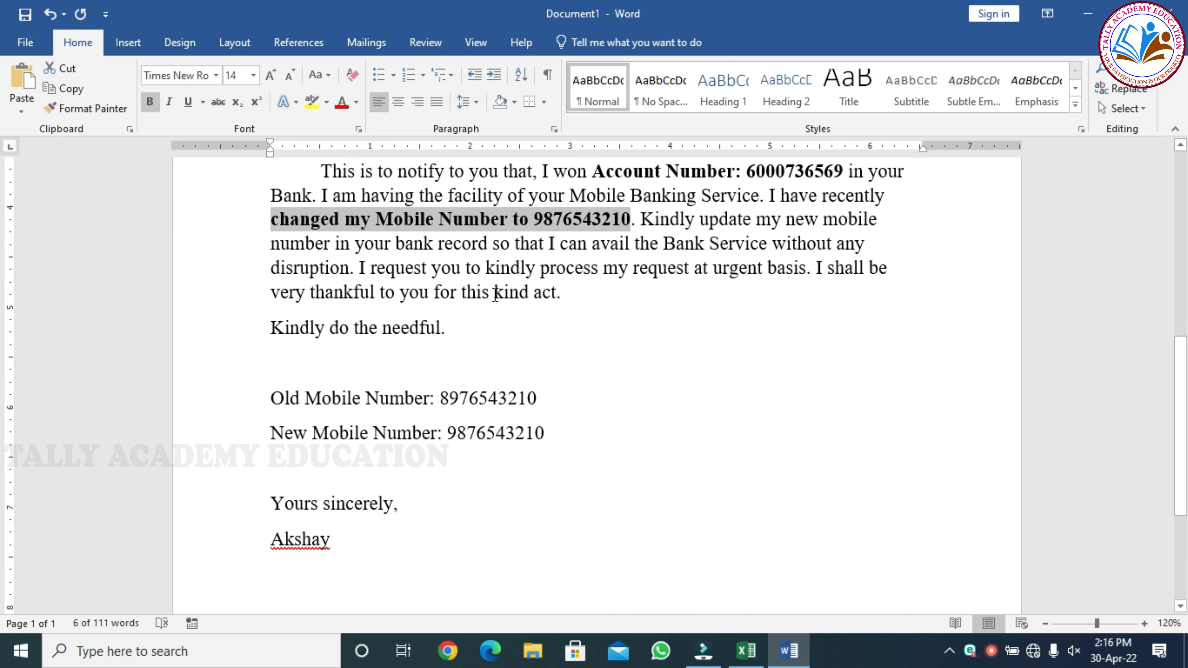
scroll(495, 294, "up", 2)
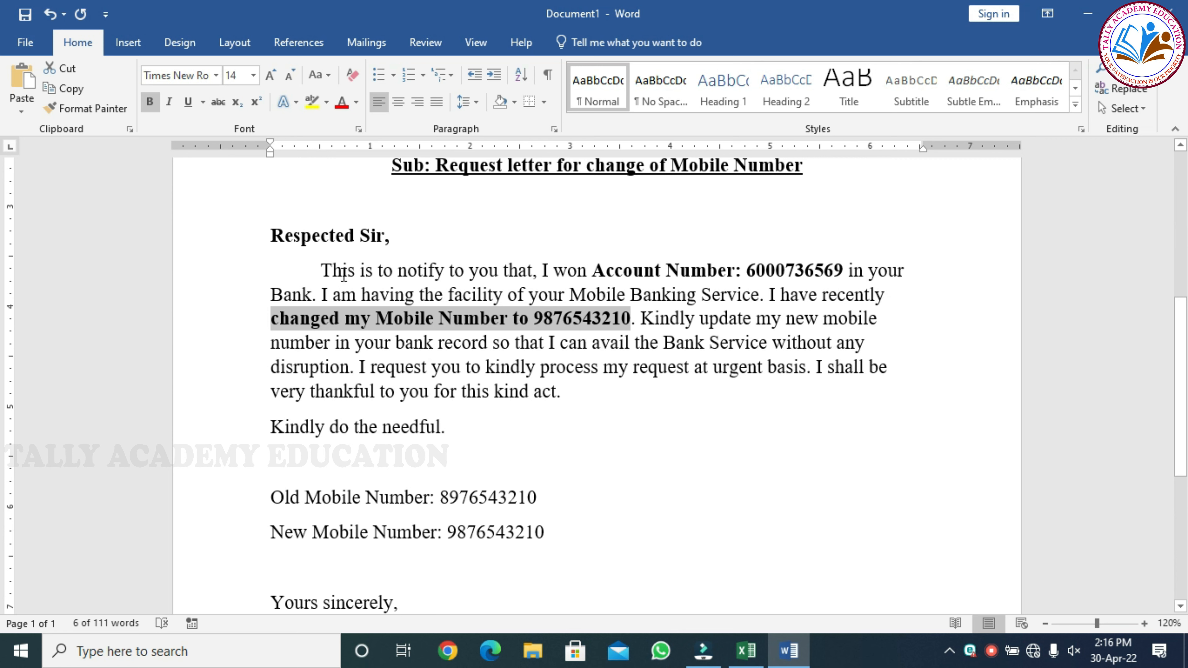
Justify the body text from 'Respected Sir,' to 'Kindly do the needful.' and review the page.
left_click_drag(273, 237, 447, 424)
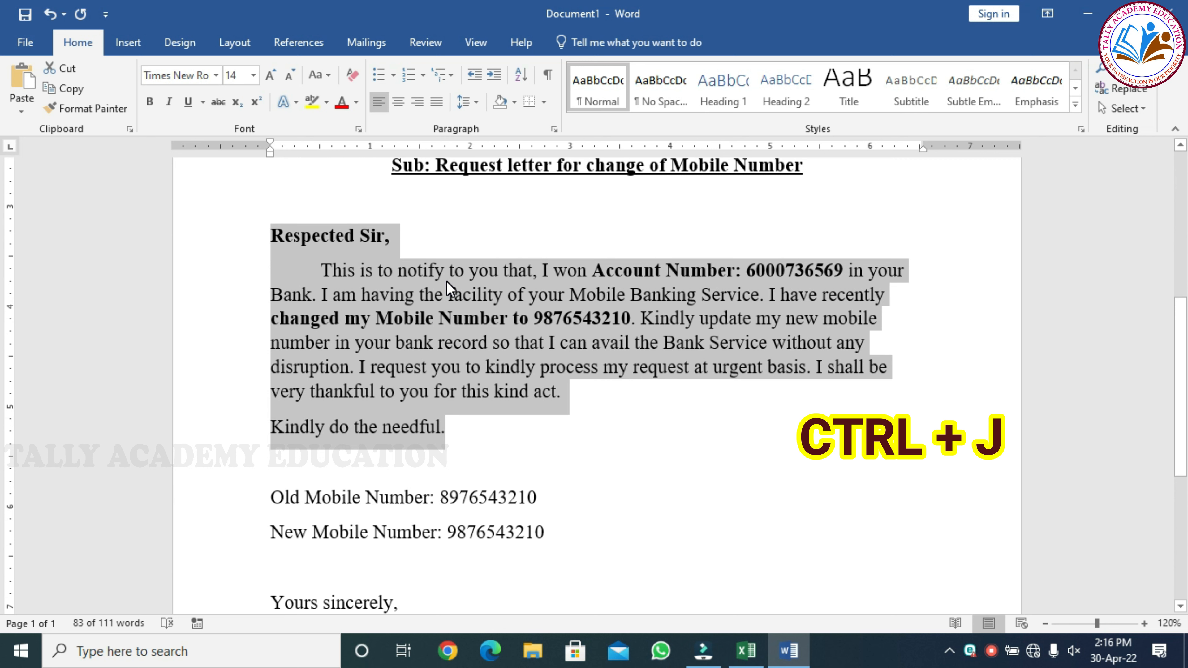
left_click(437, 108)
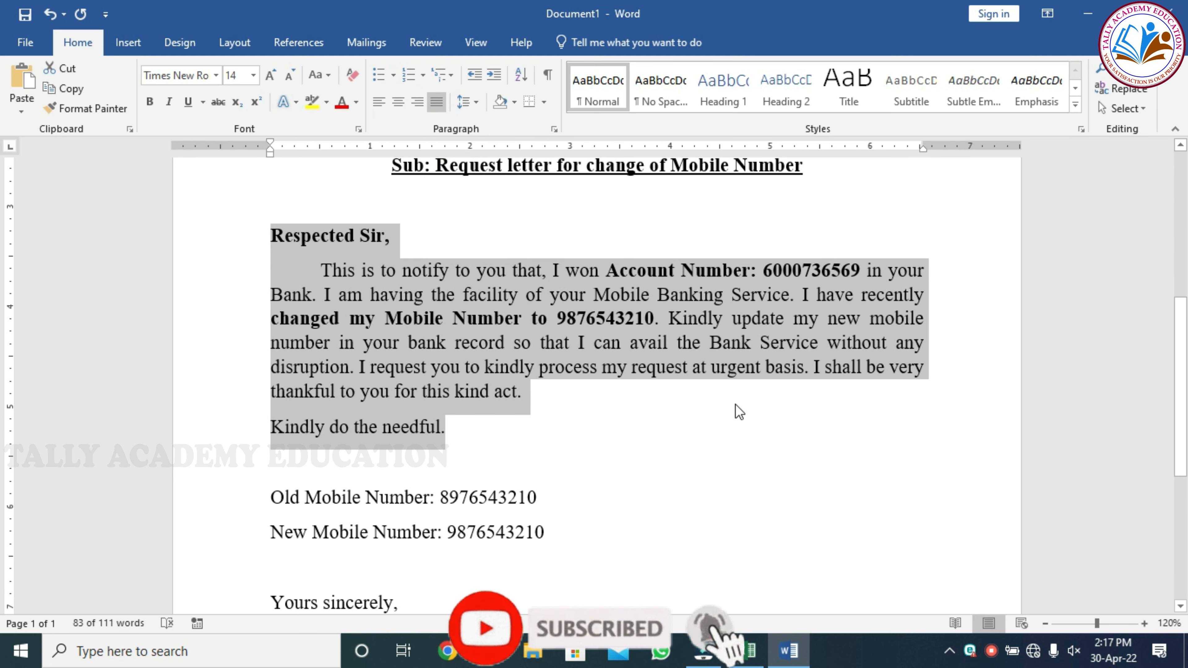
scroll(736, 405, "up", 5)
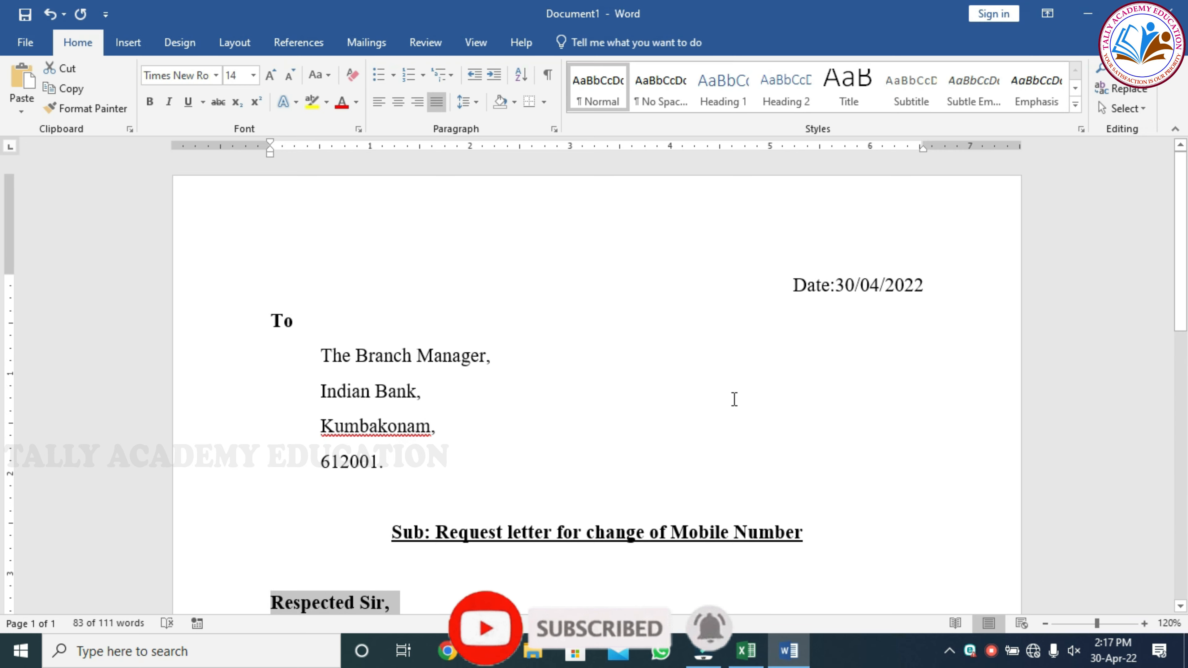
scroll(645, 383, "down", 4, "ctrl")
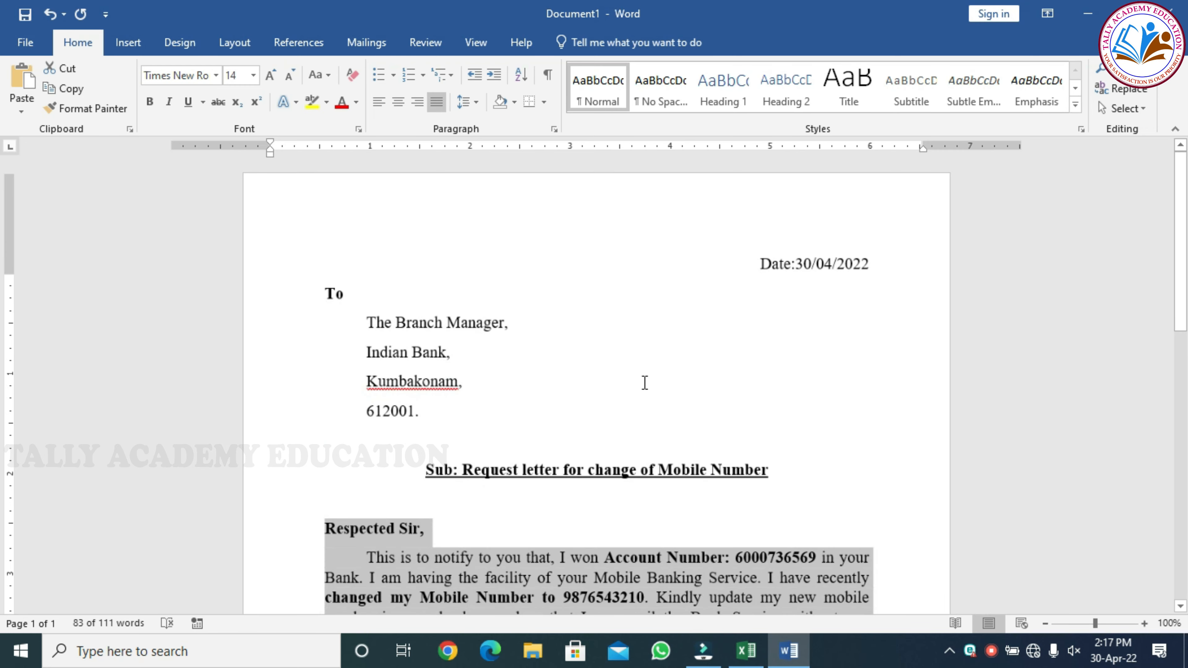
scroll(645, 383, "down", 3, "ctrl")
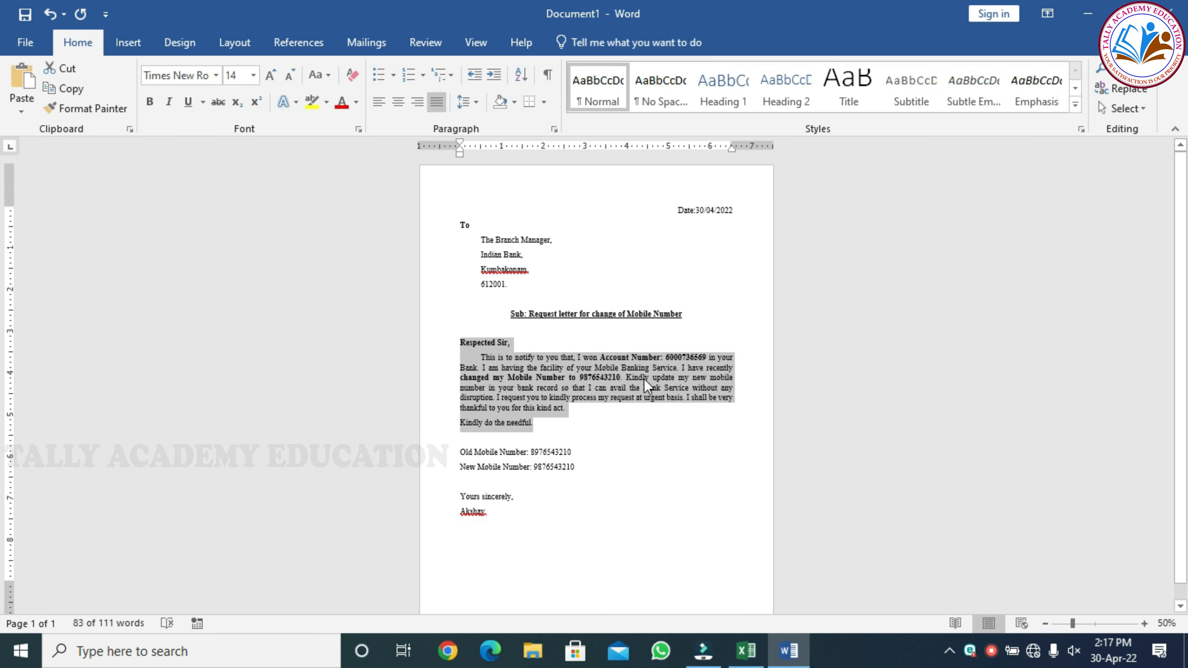
scroll(647, 385, "down", 1, "ctrl")
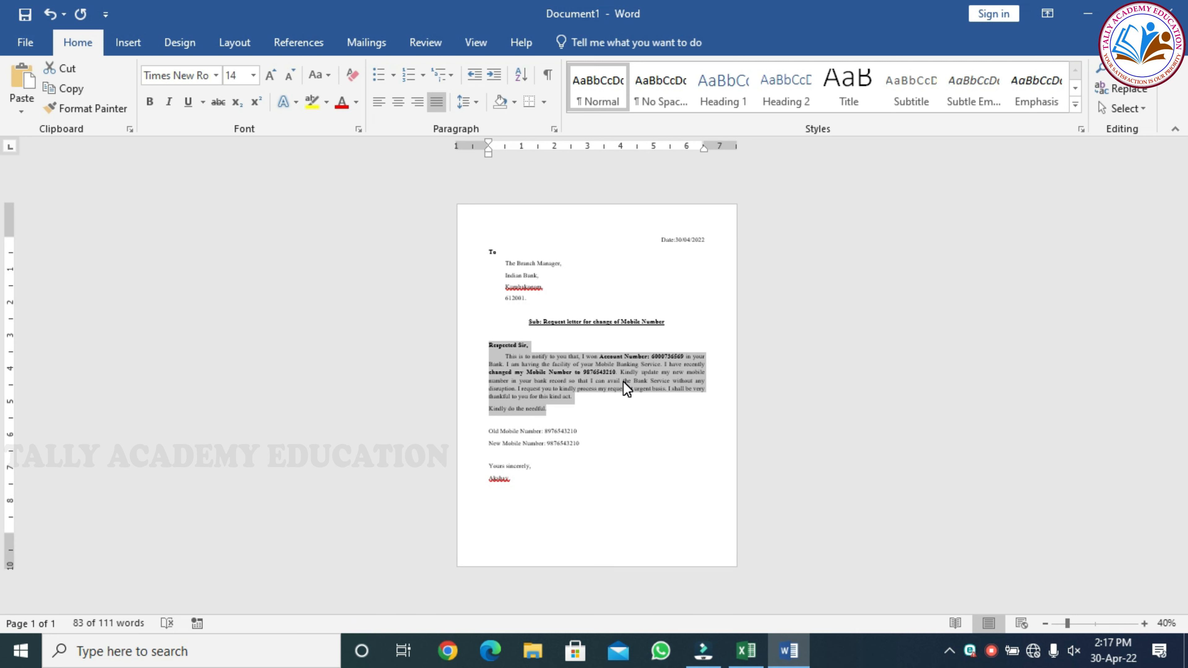
Preview the finished one-page letter in Print view with Microsoft Print to PDF selected.
left_click(618, 386)
key("ctrl+p")
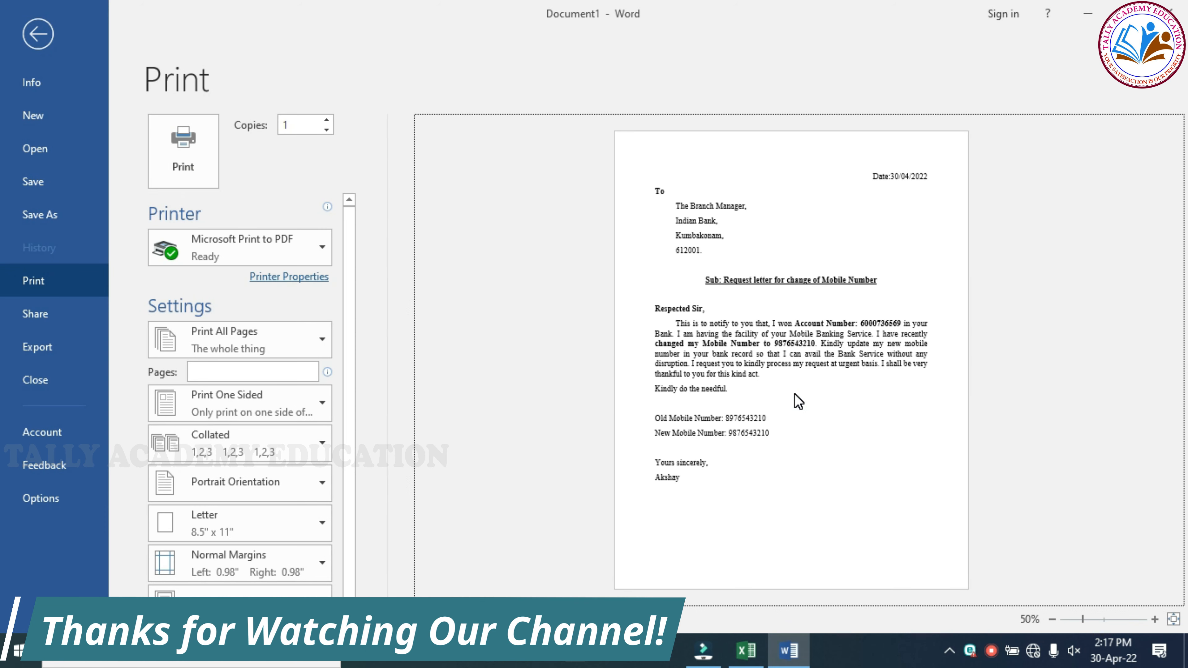
scroll(798, 401, "up", 3)
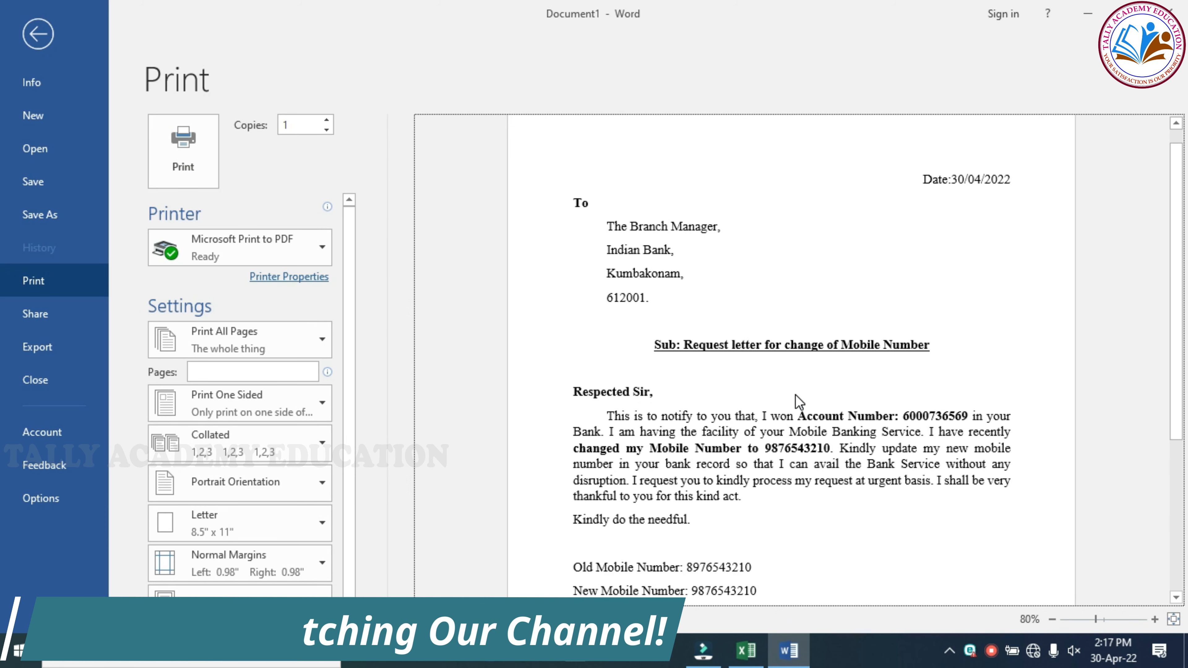
scroll(644, 350, "down", 5)
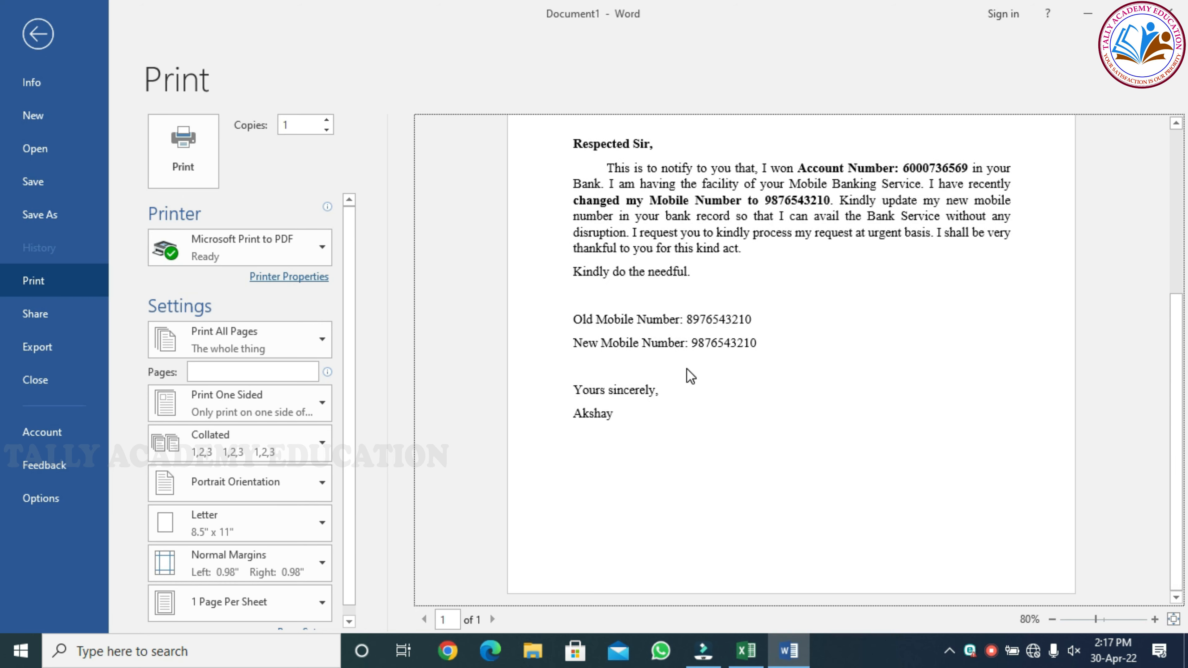
scroll(690, 376, "up", 5)
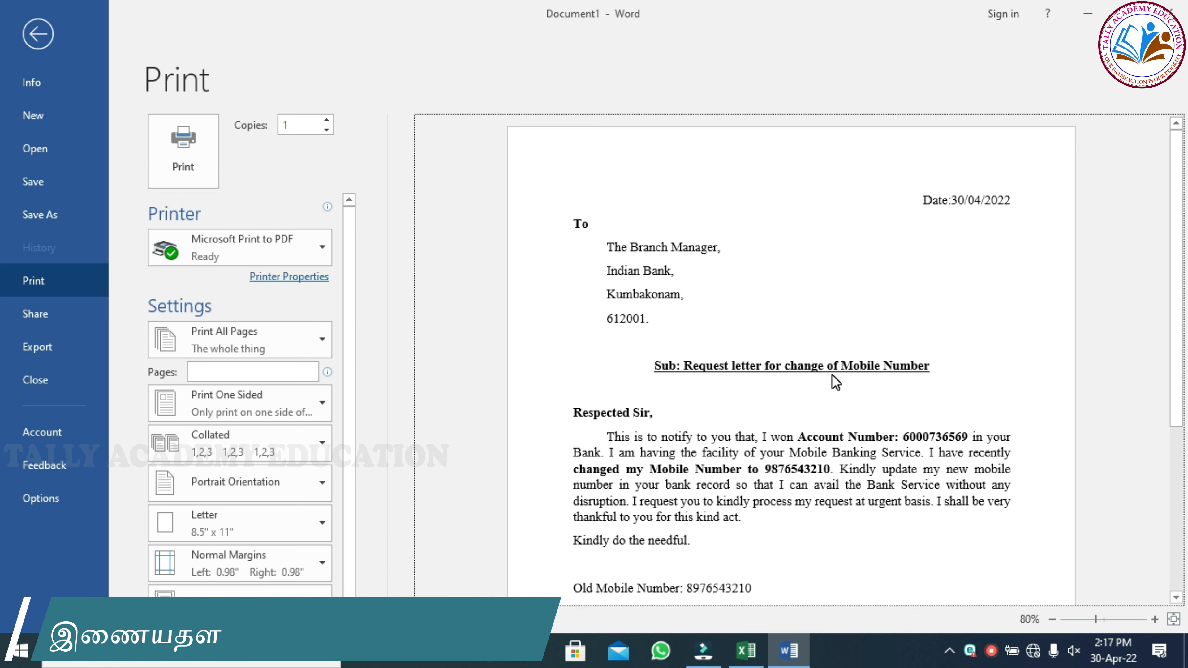
scroll(835, 381, "down", 3)
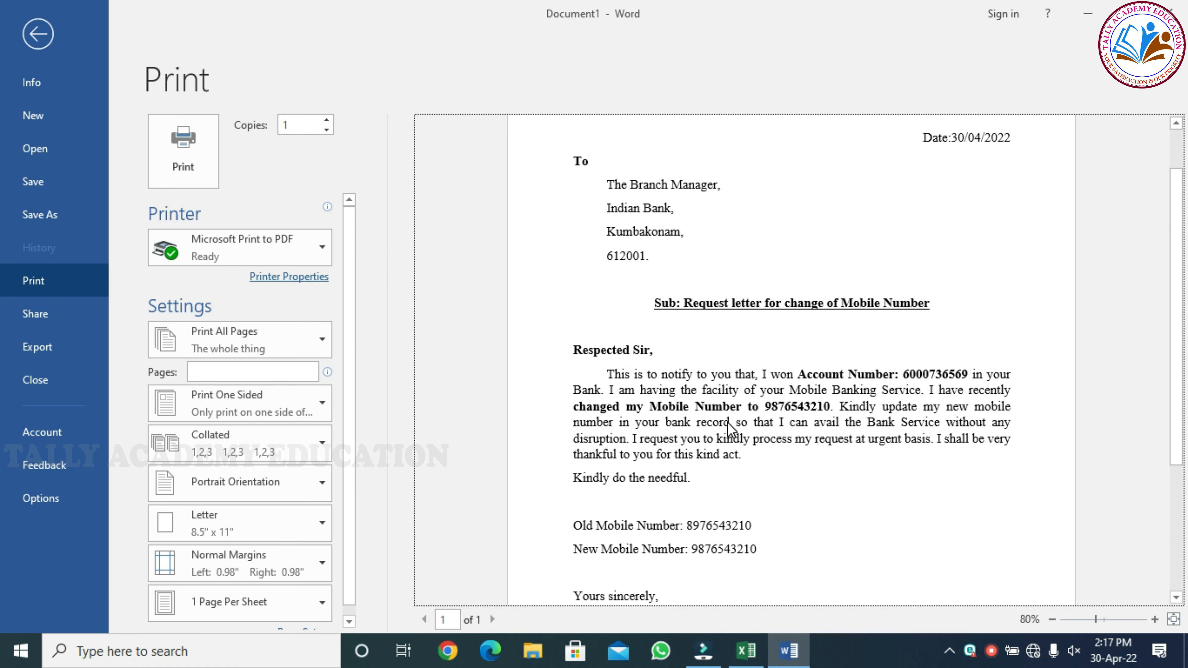
scroll(732, 428, "down", 3)
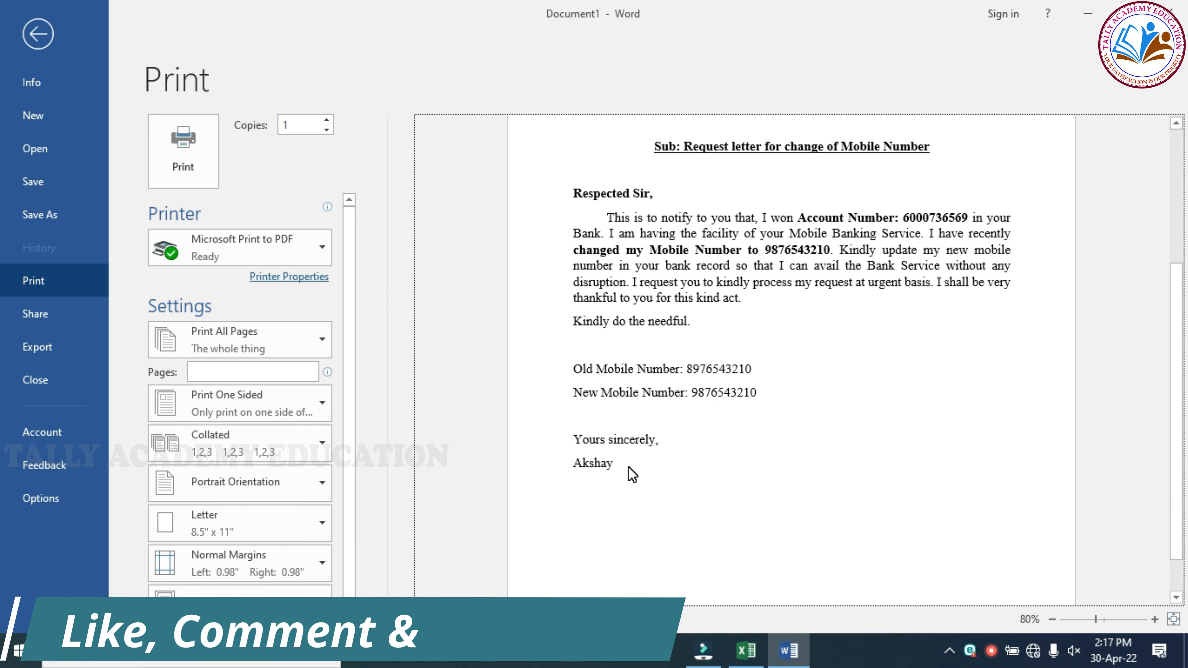
scroll(628, 466, "down", 1)
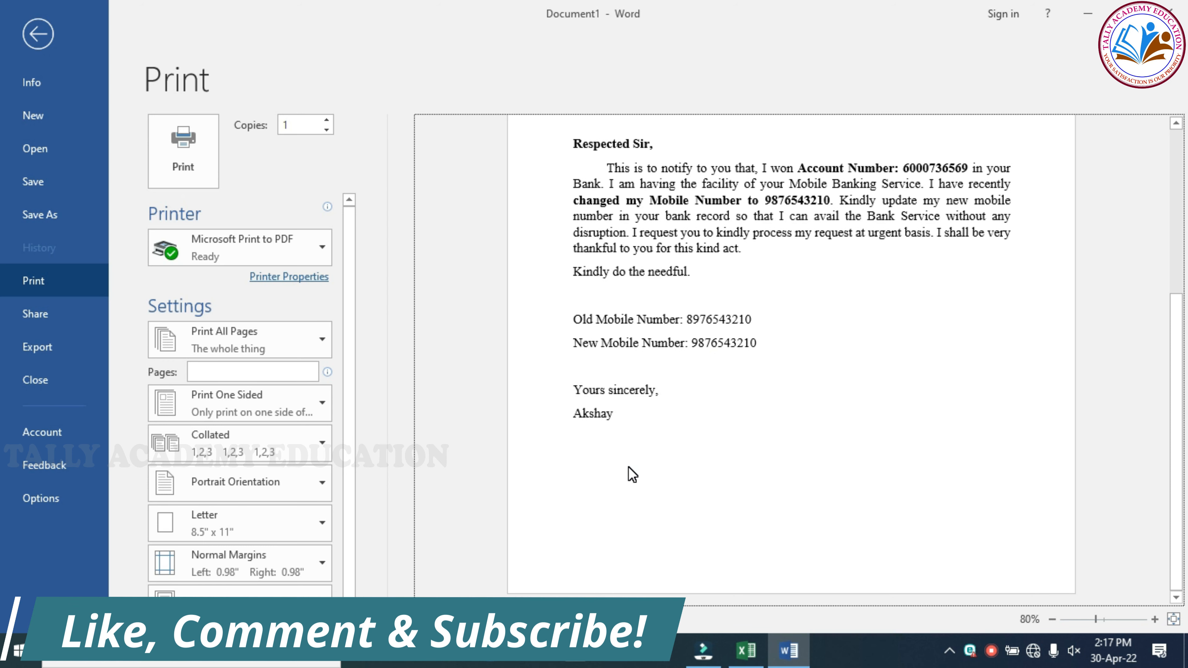